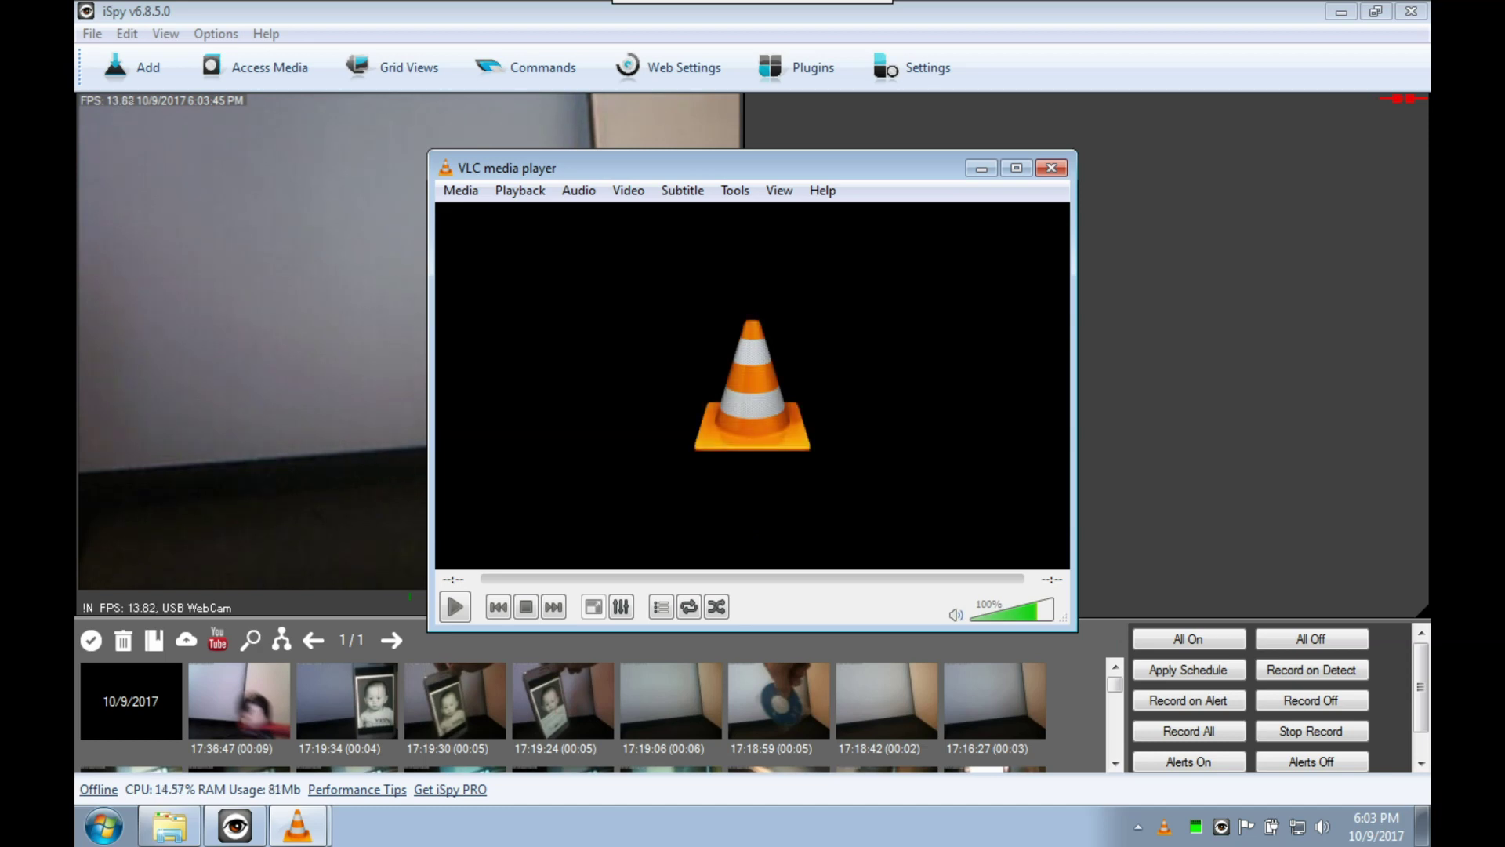
Close the VLC player window to return to the iSpy main view.
click(1051, 167)
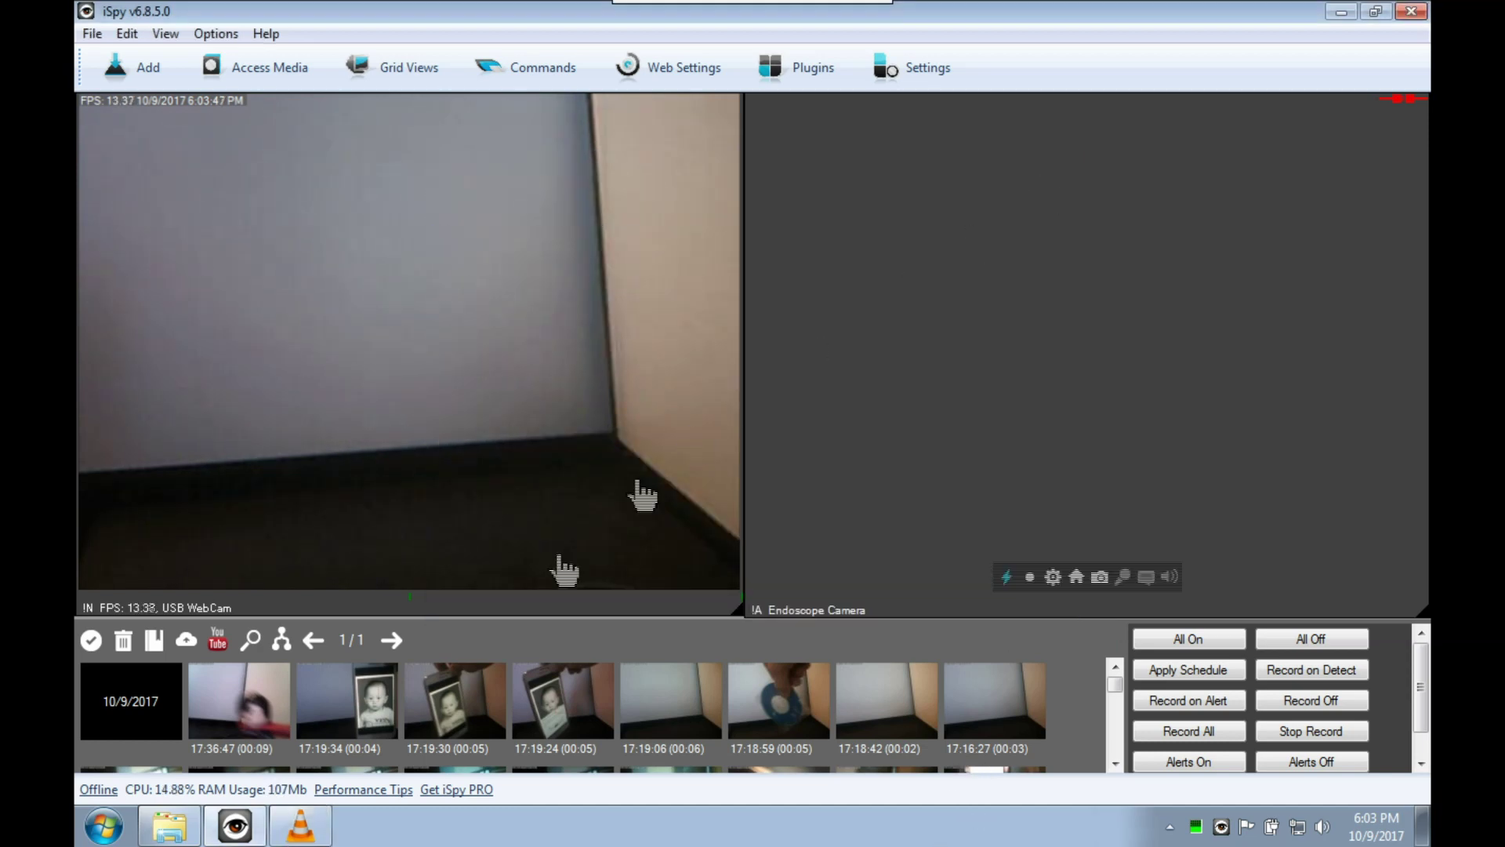
Play the 17:19:30 recorded clip from the iSpy media strip.
click(472, 717)
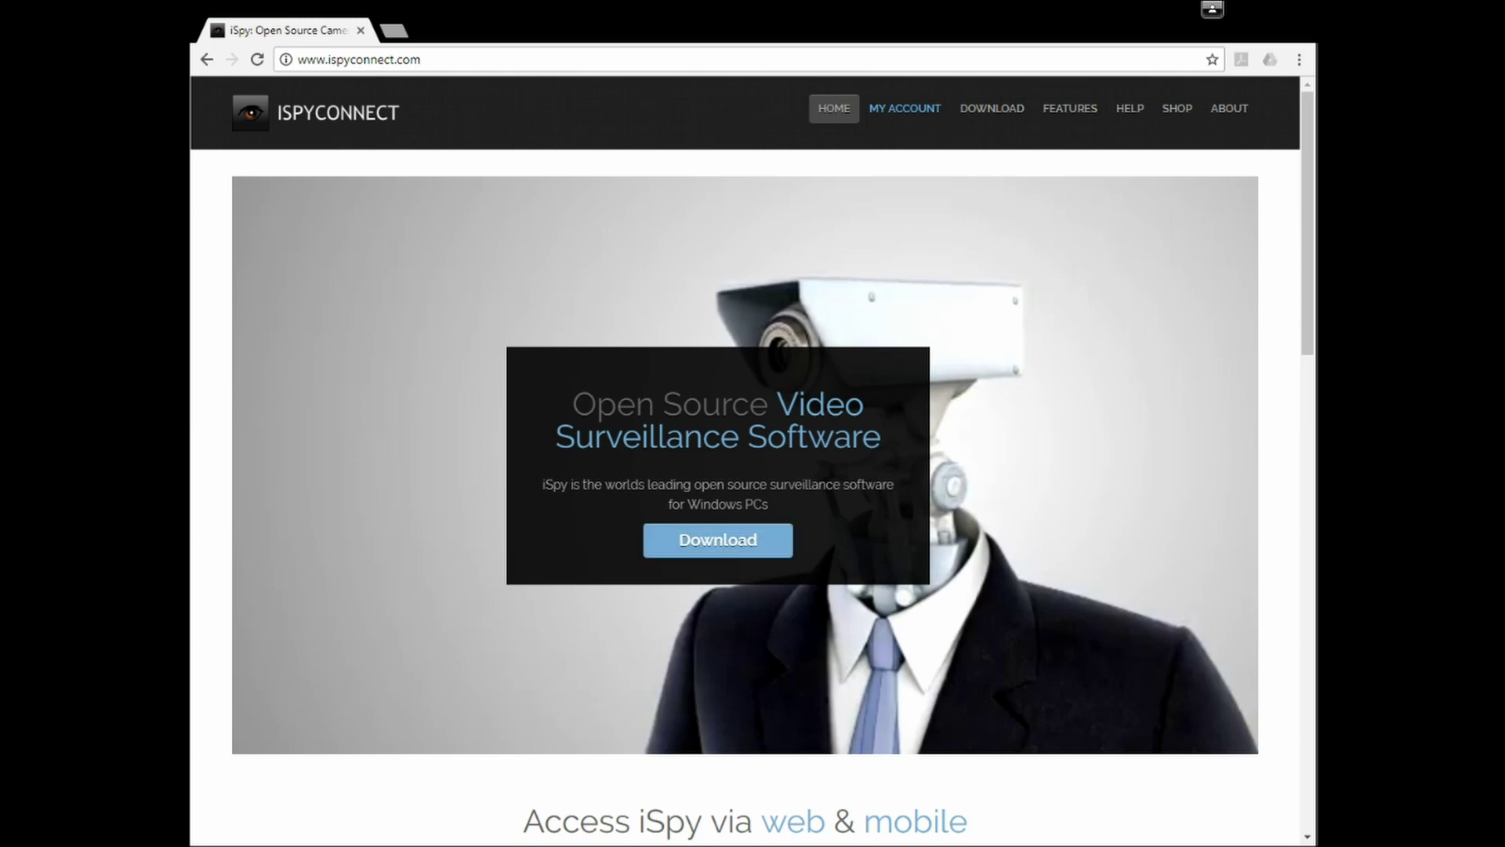
Go through the iSpyConnect download section to the Plugins page.
click(712, 543)
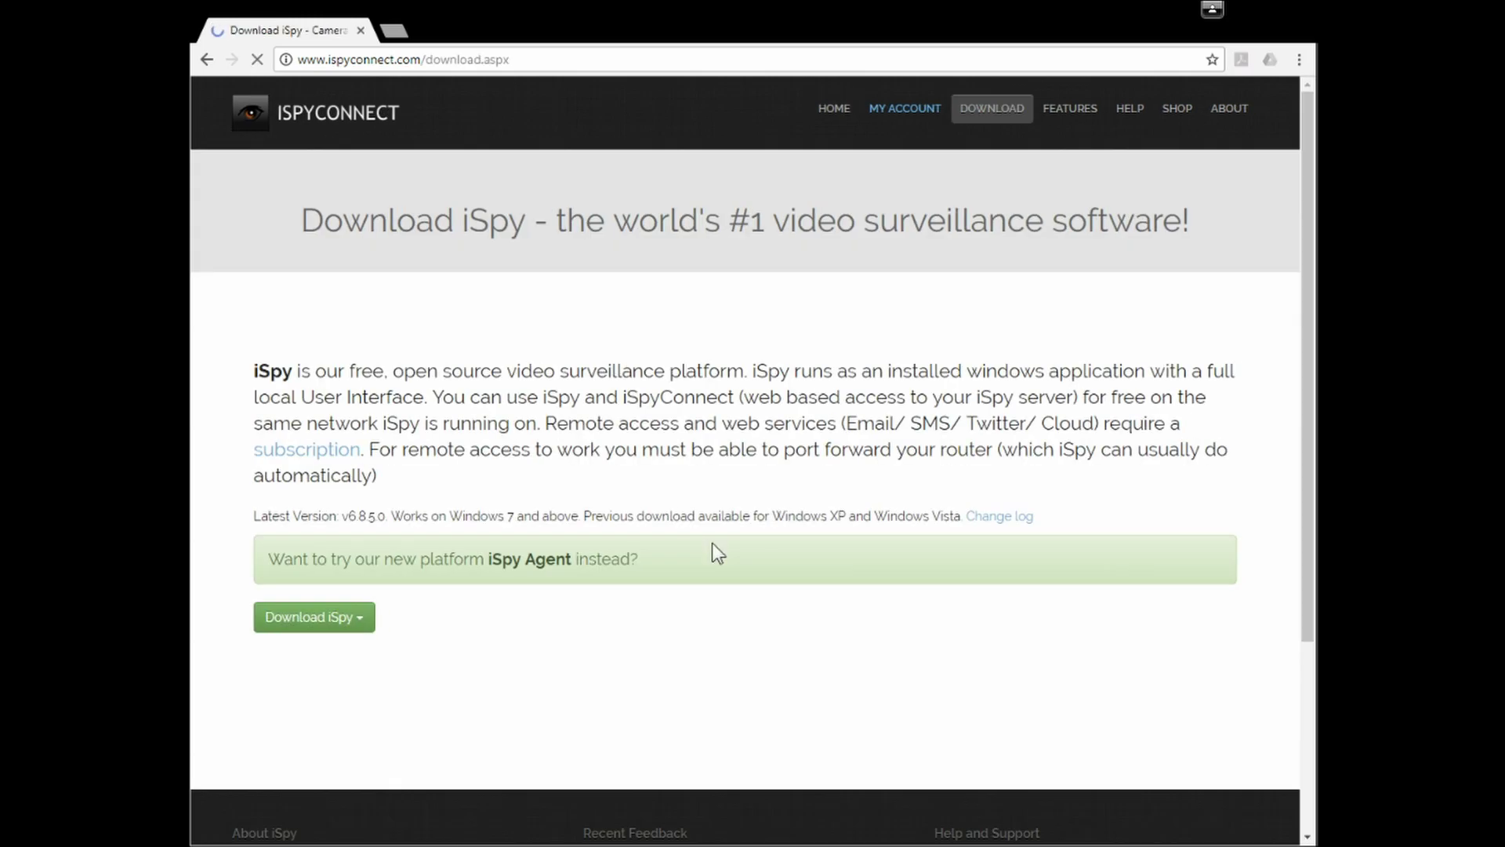
click(363, 619)
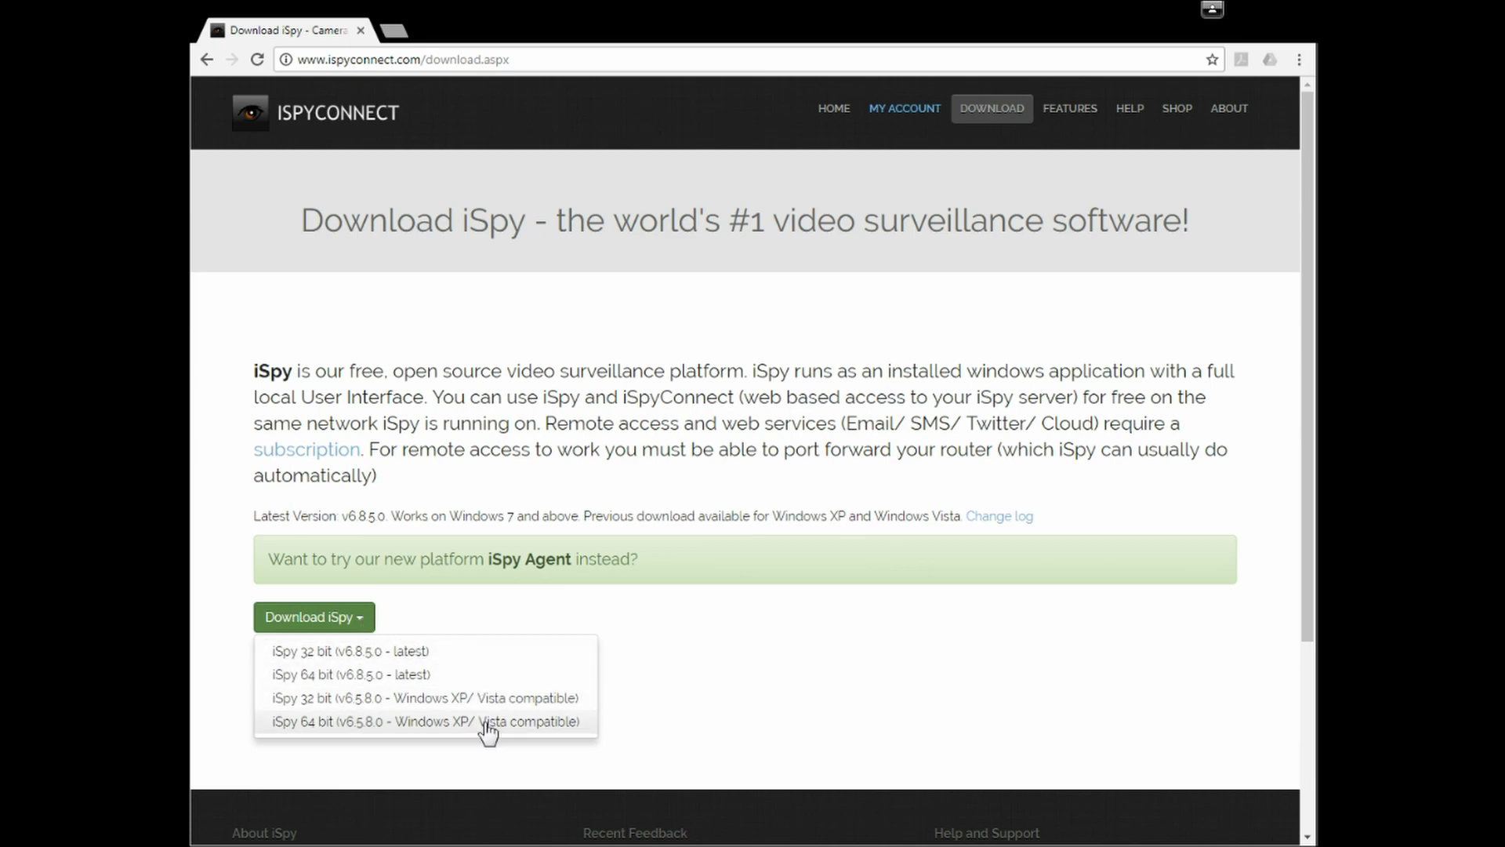
mouse_move(984, 117)
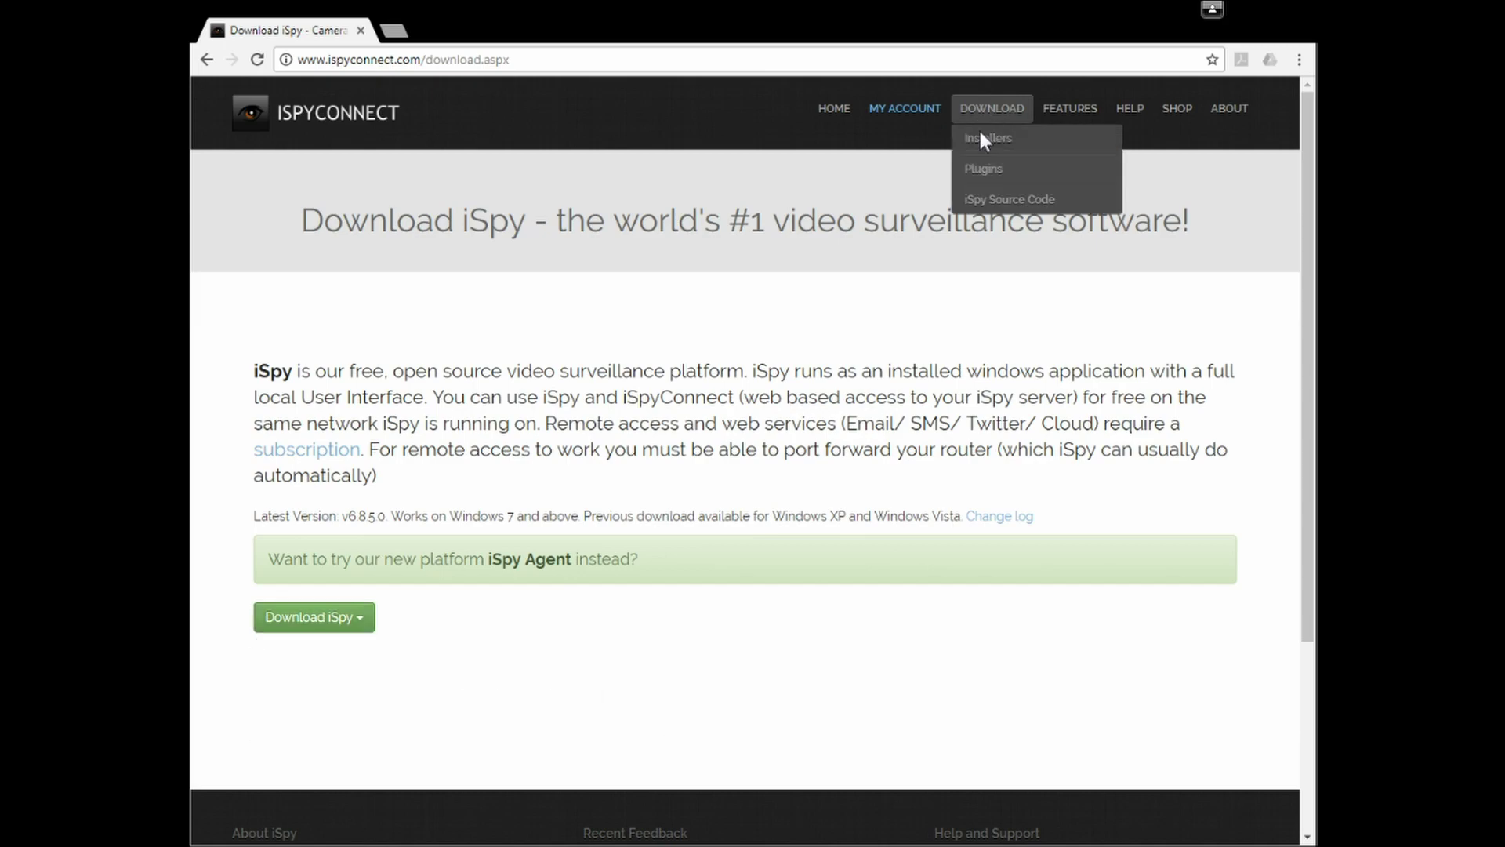
click(985, 169)
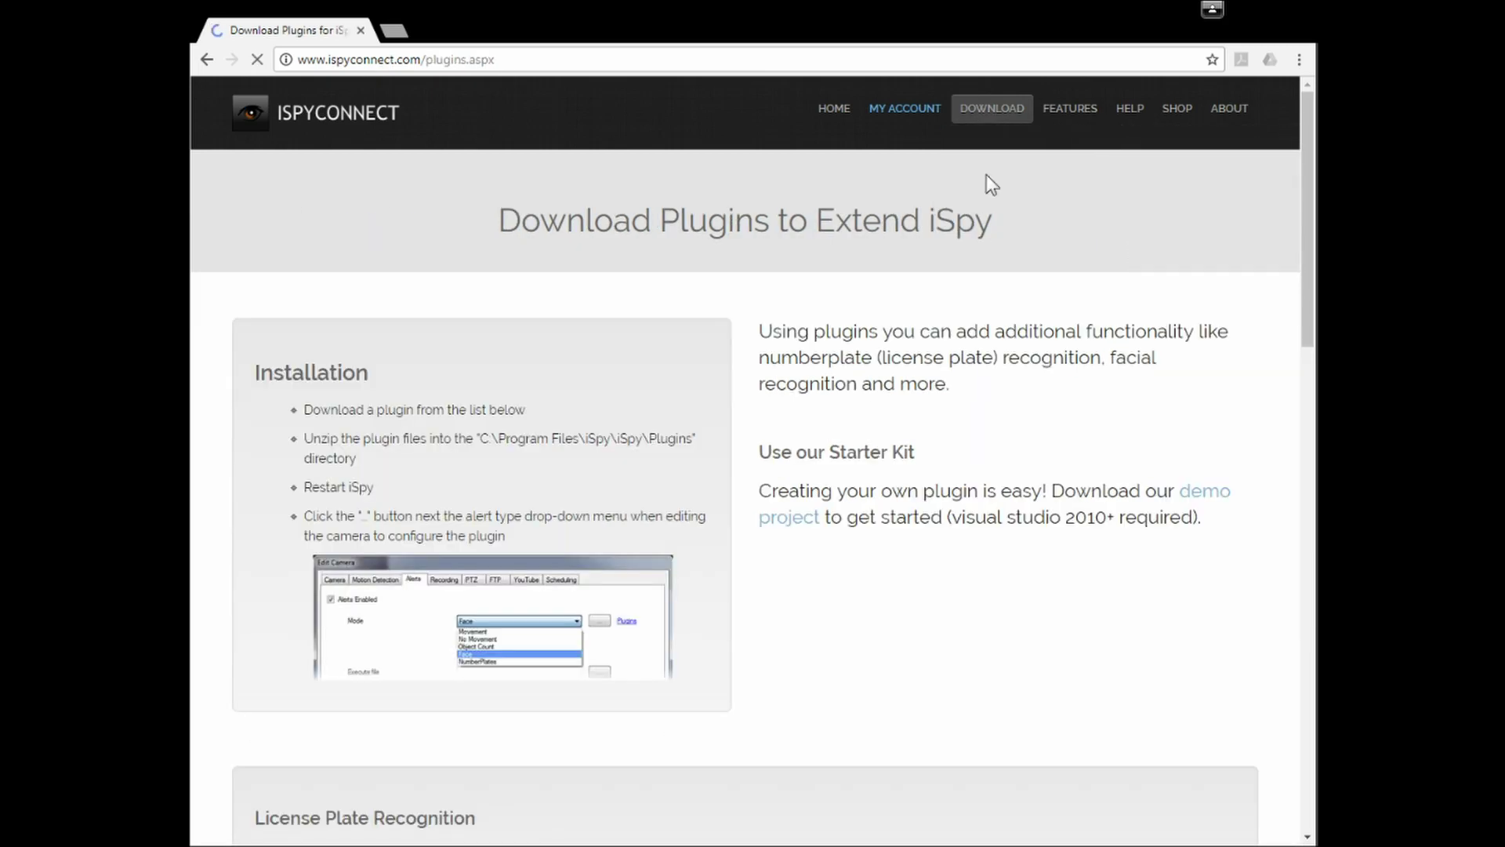
Find the Face Recognition plugin in the list and download it.
scroll(1119, 526, down, 2)
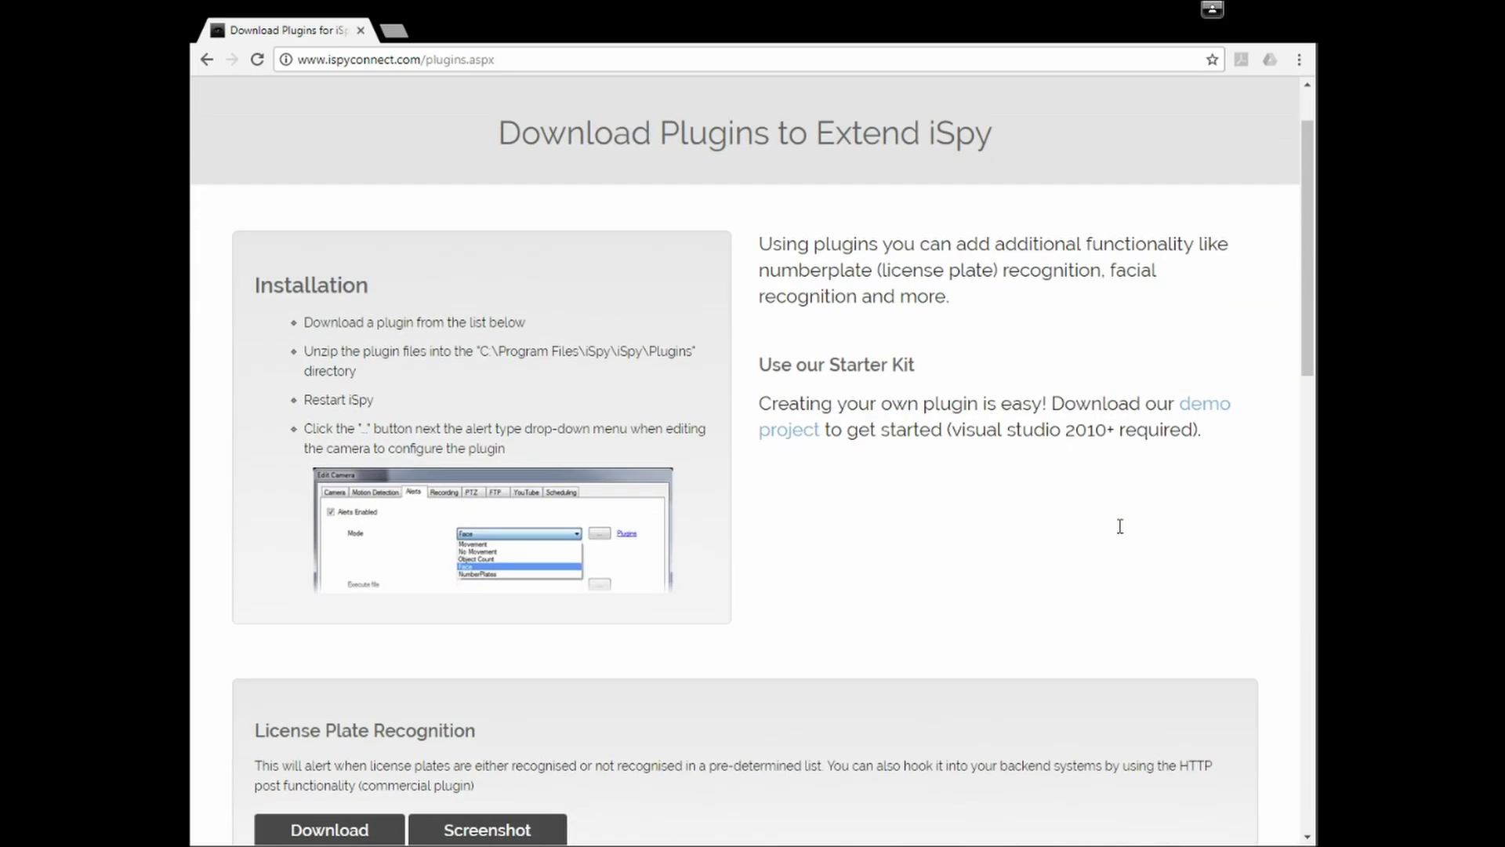
scroll(1120, 530, down, 4)
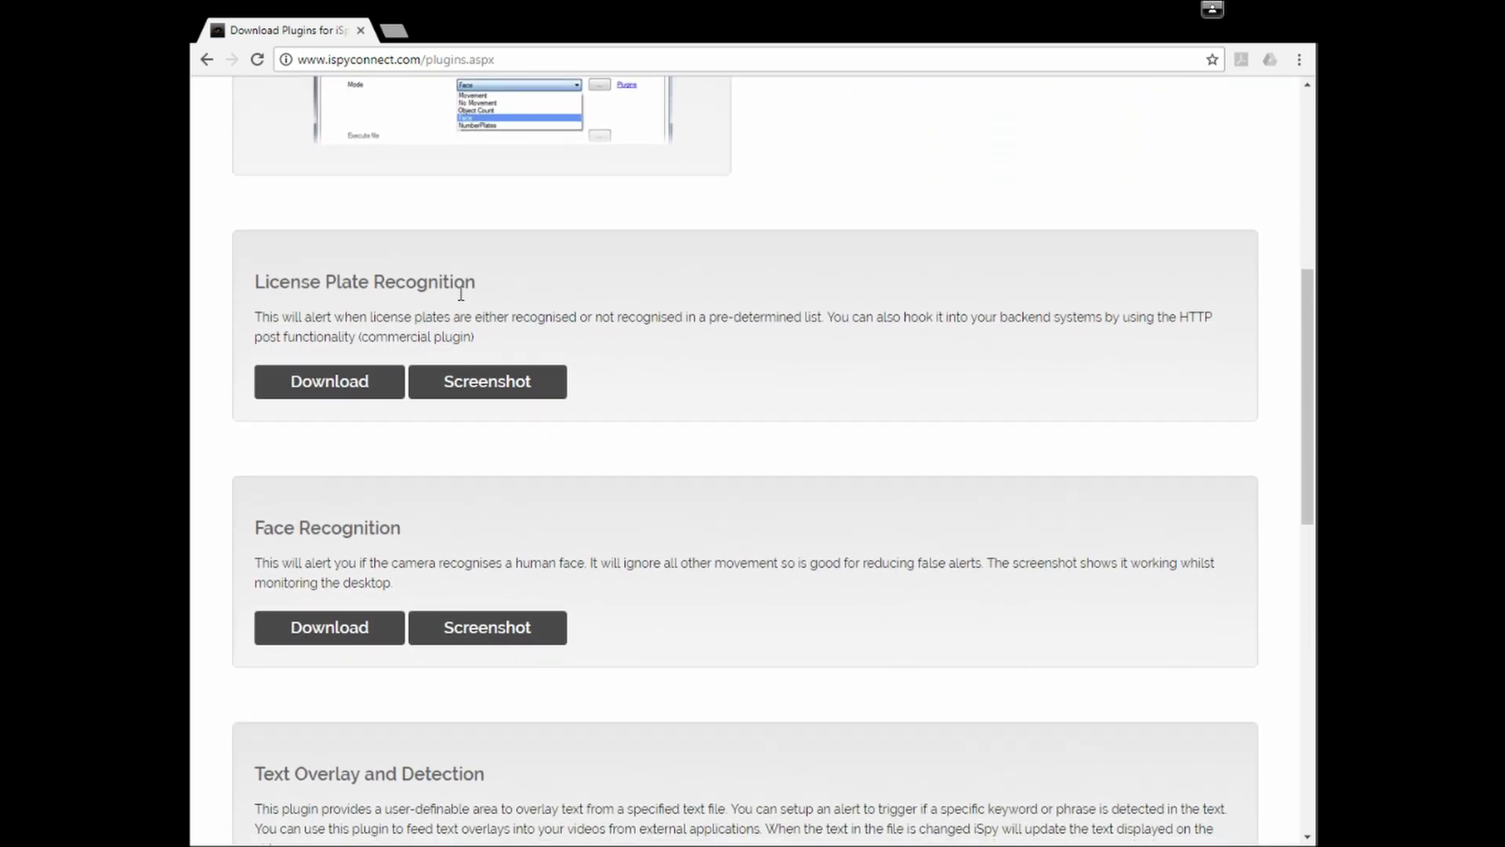
scroll(460, 293, down, 2)
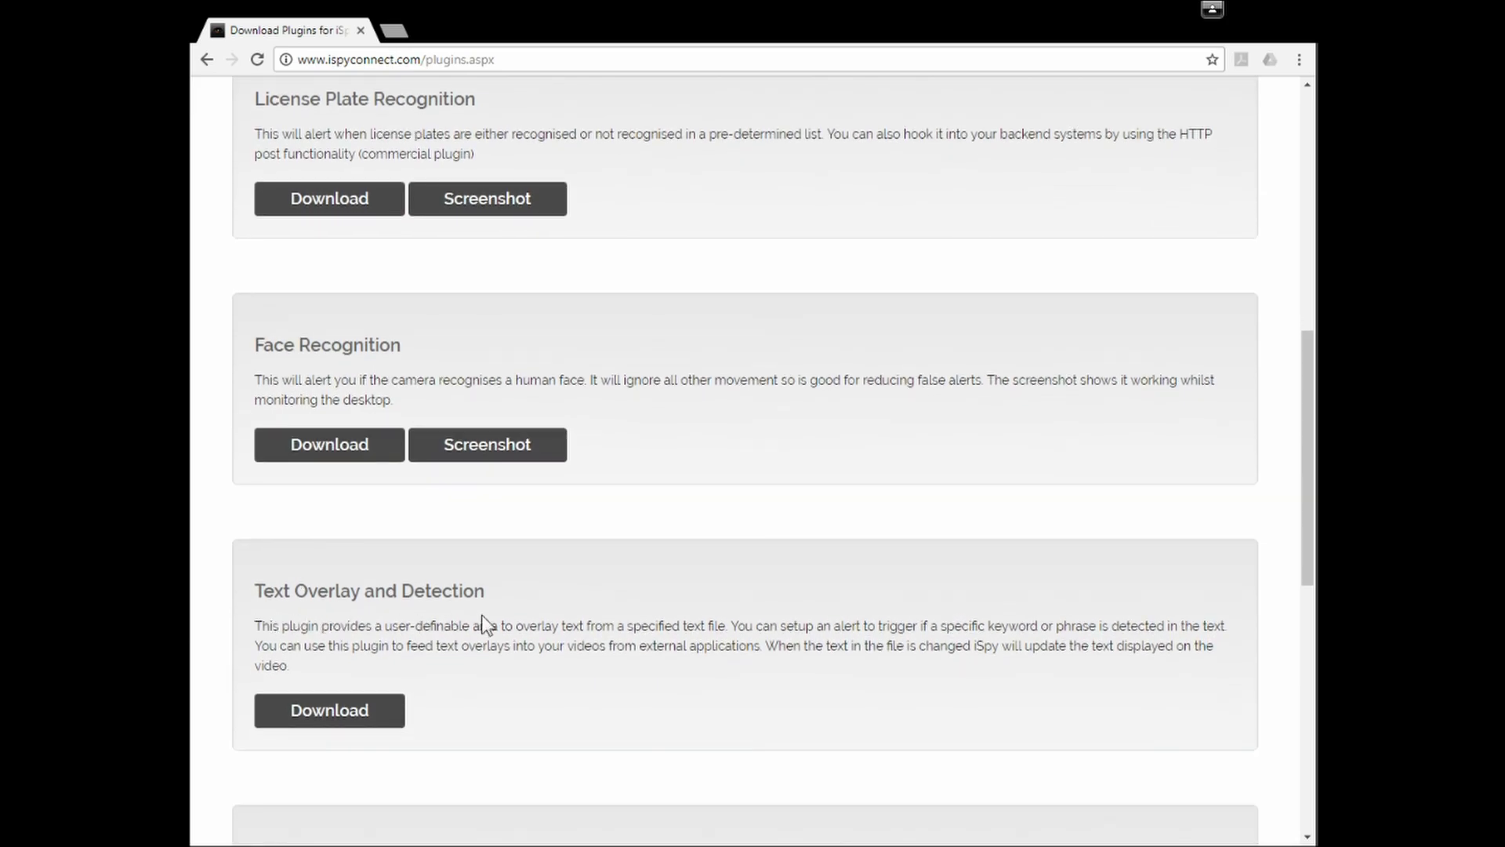
scroll(497, 613, down, 5)
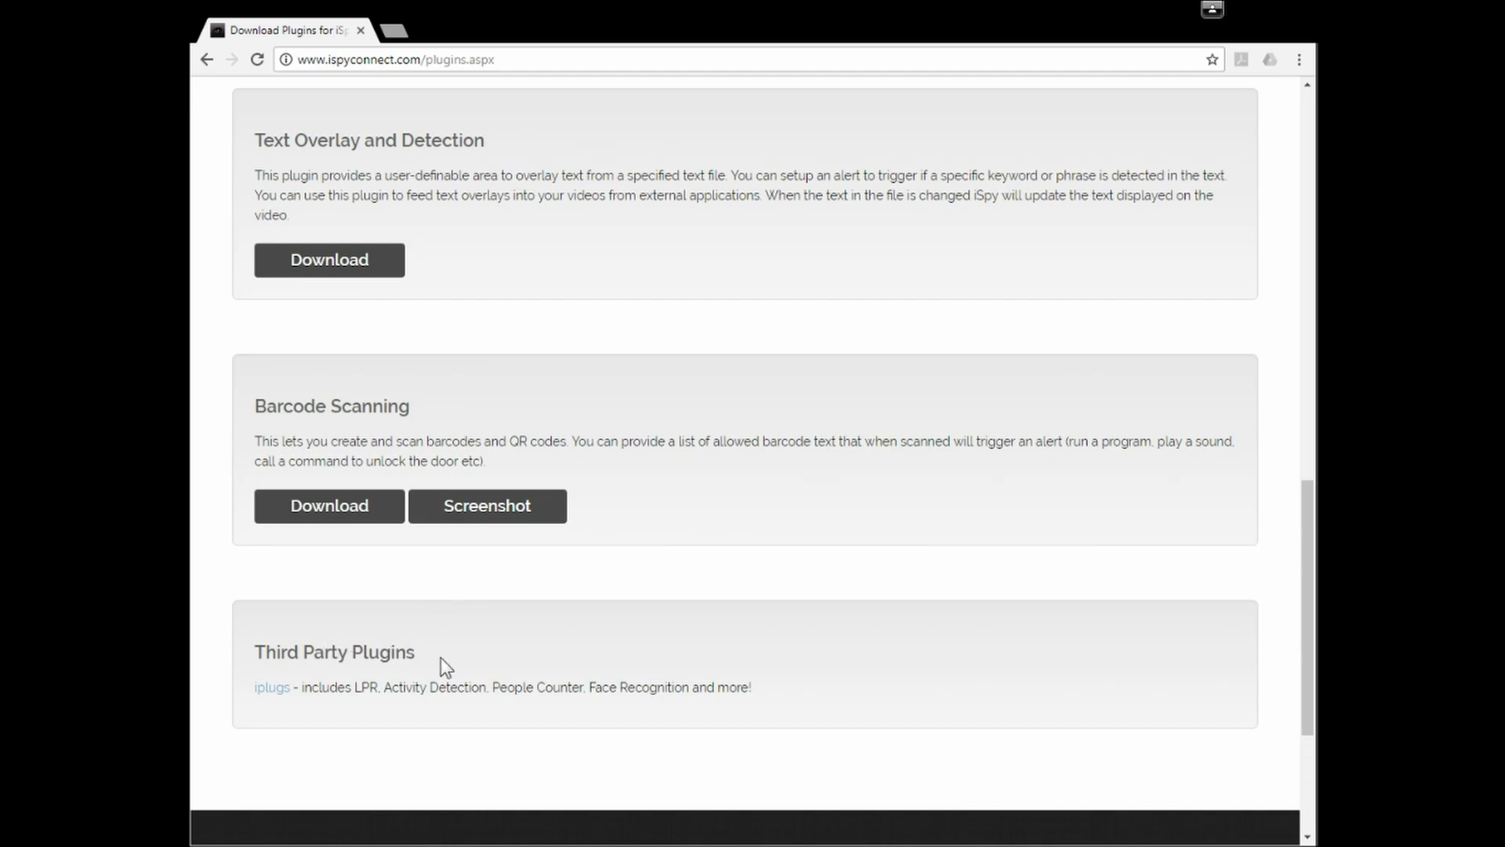
scroll(440, 657, up, 5)
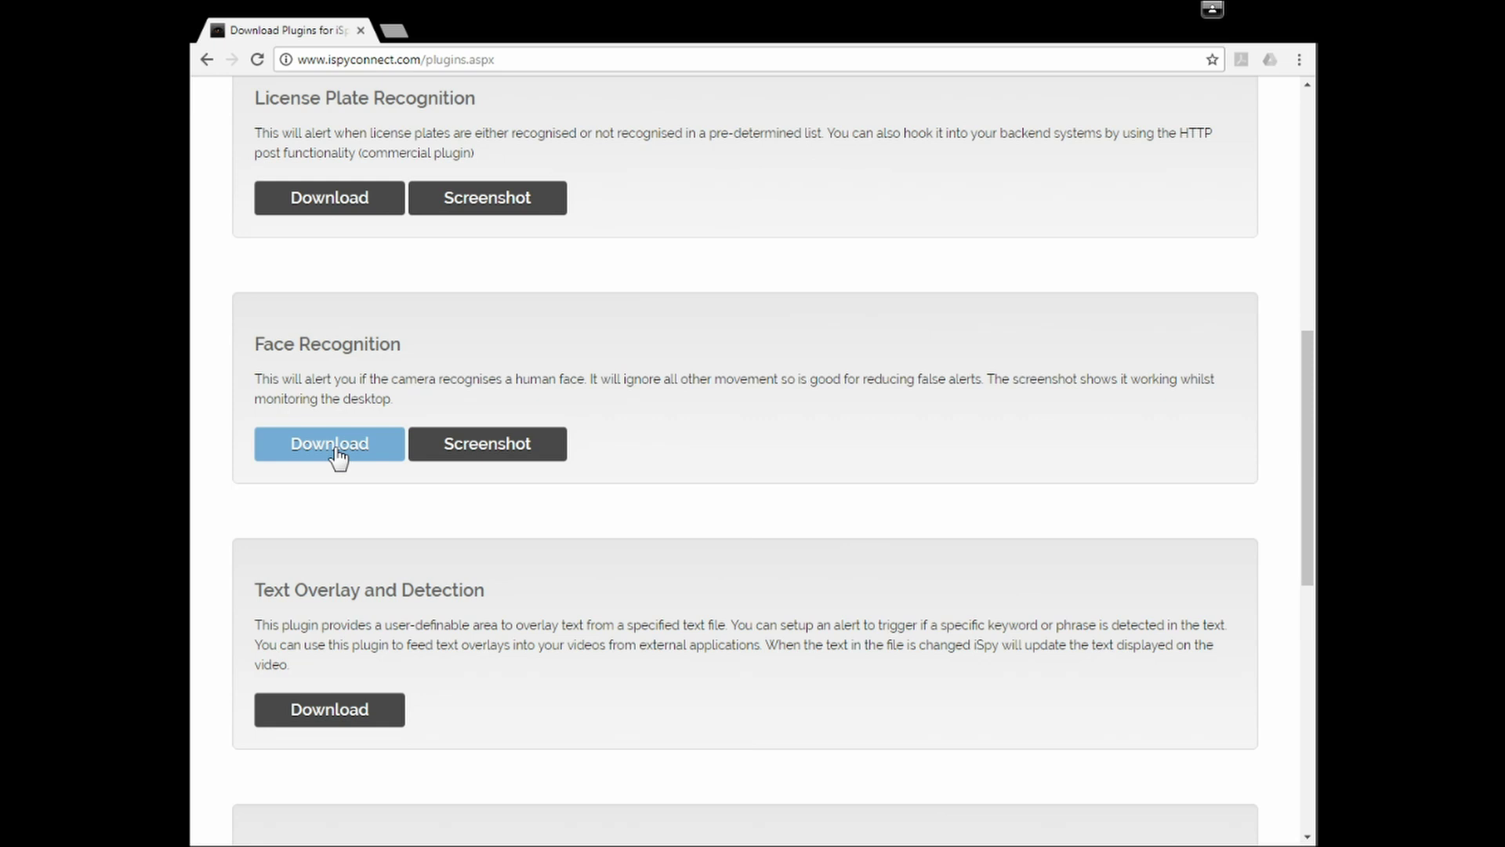
click(337, 455)
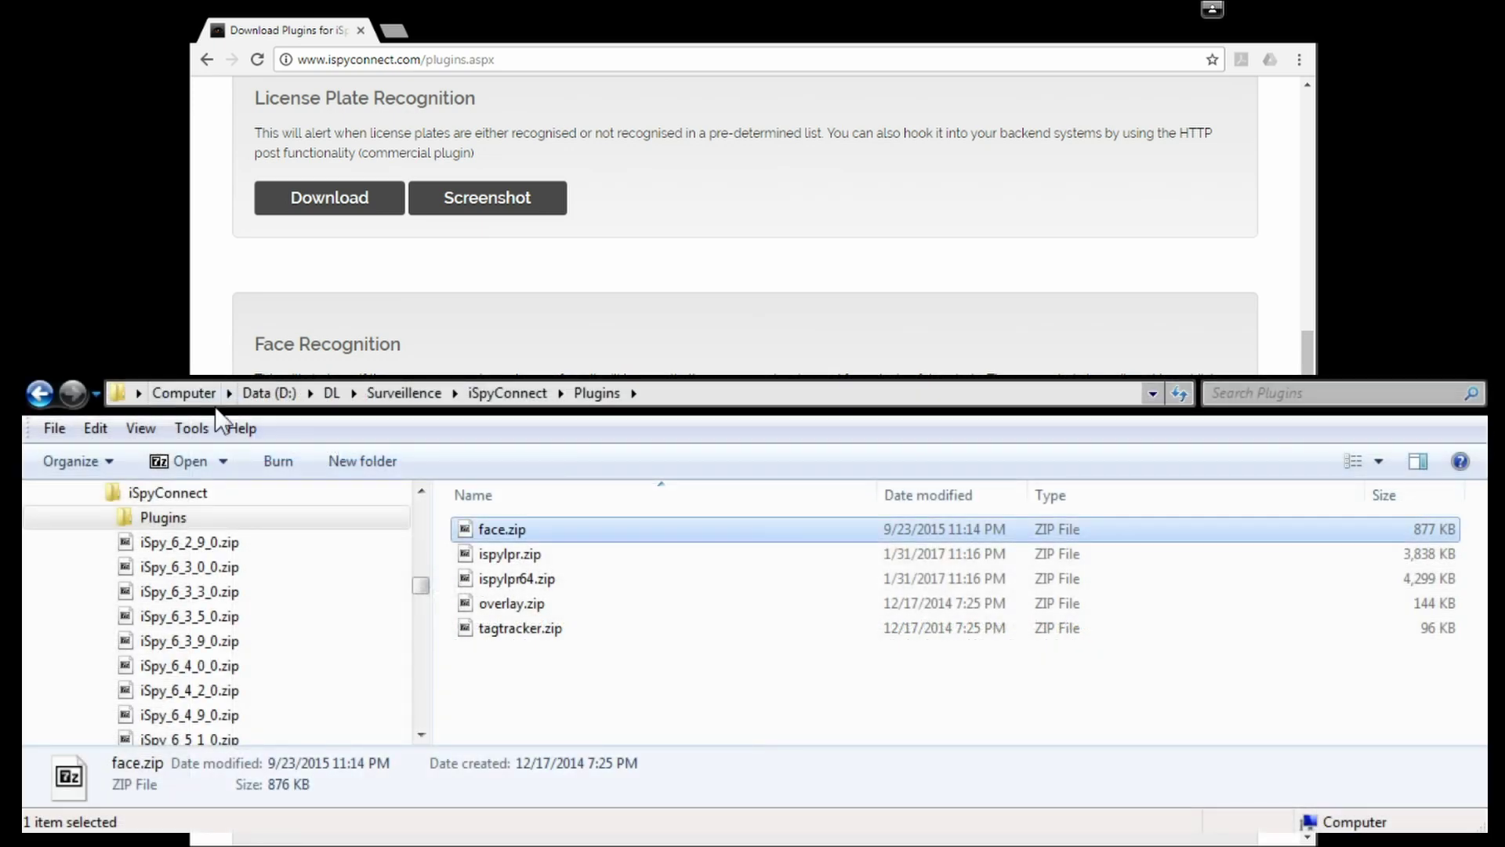
Open face.zip in the Plugins folder to view the Face folder inside.
double_click(528, 534)
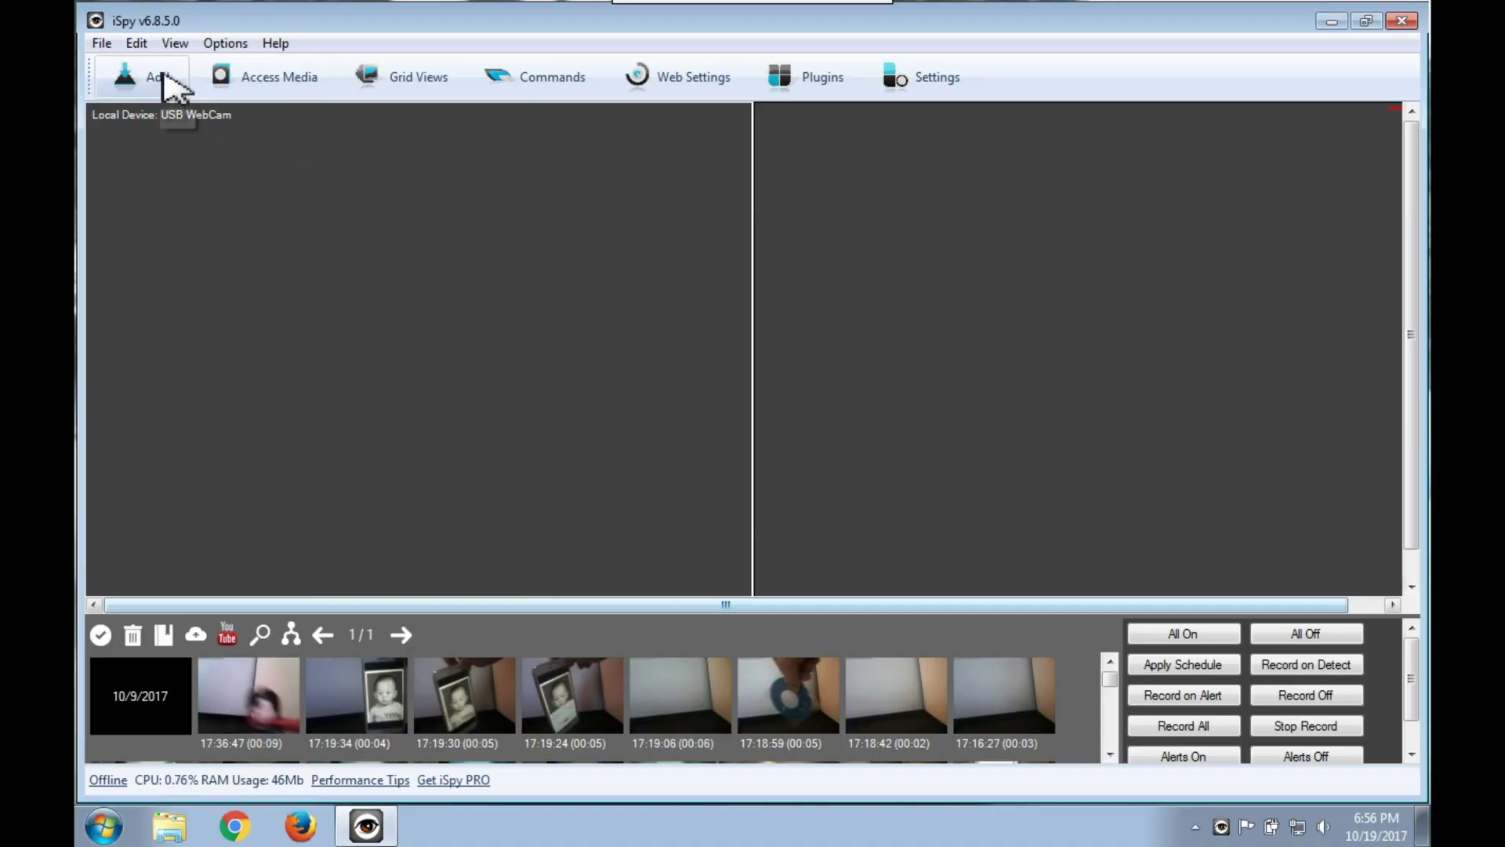
Add a QuickCam for Notebooks local camera with 640 x 480 video and 1280 x 960 snapshots.
click(171, 79)
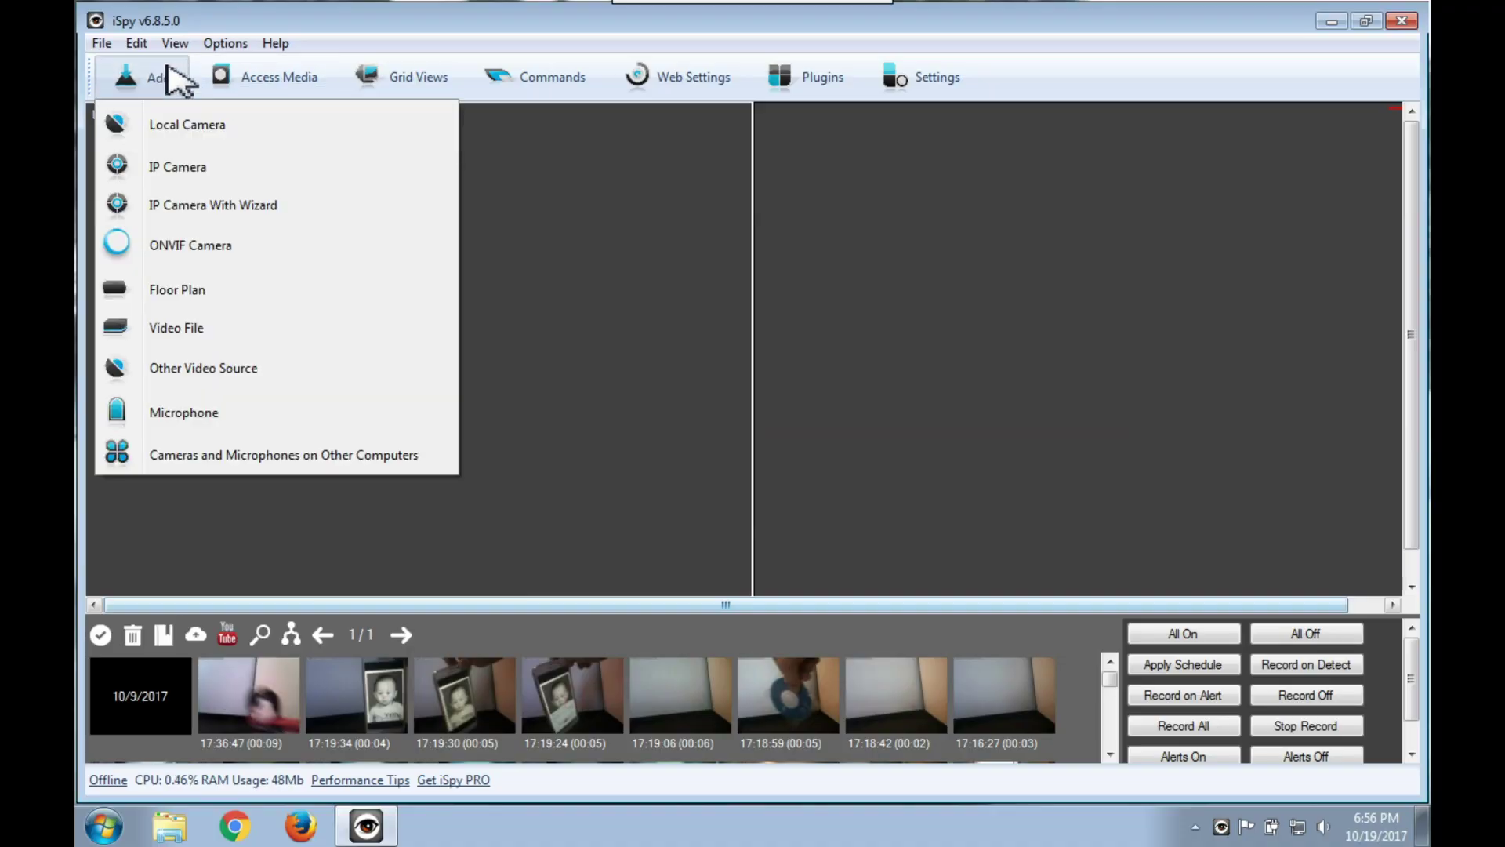
click(332, 134)
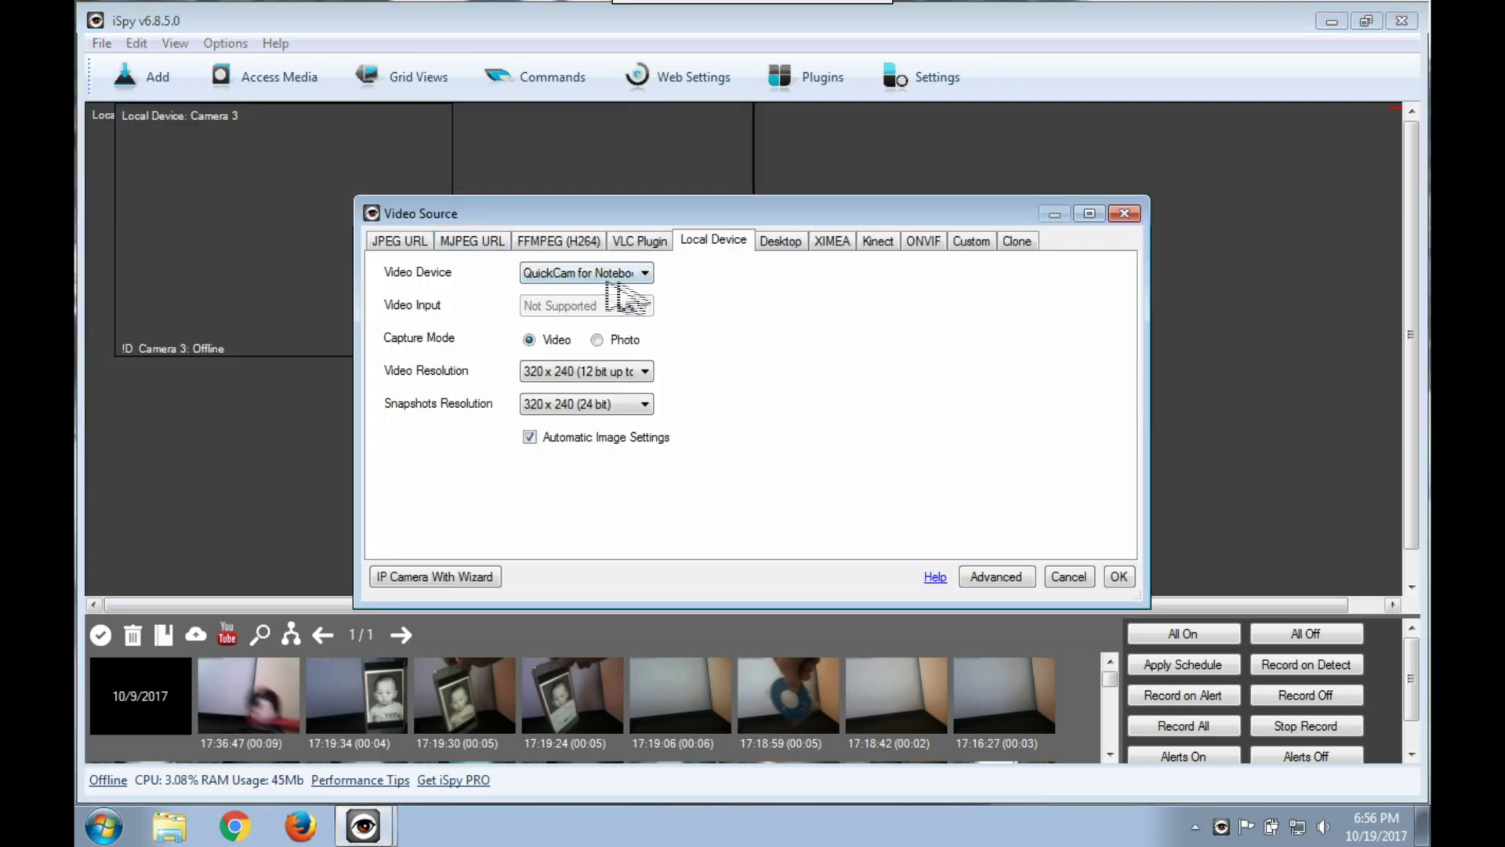
click(645, 273)
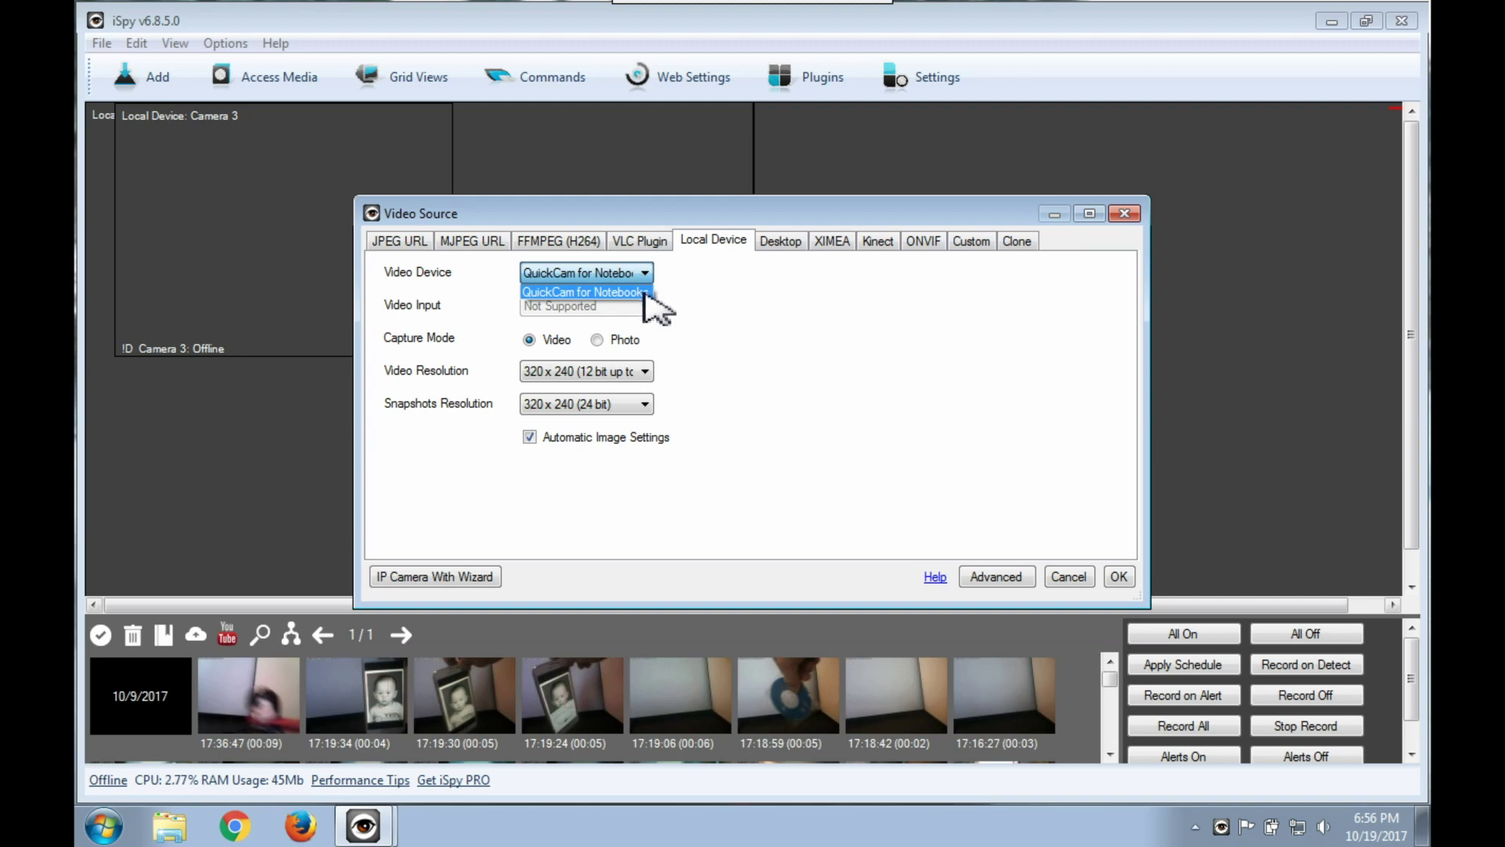
click(645, 292)
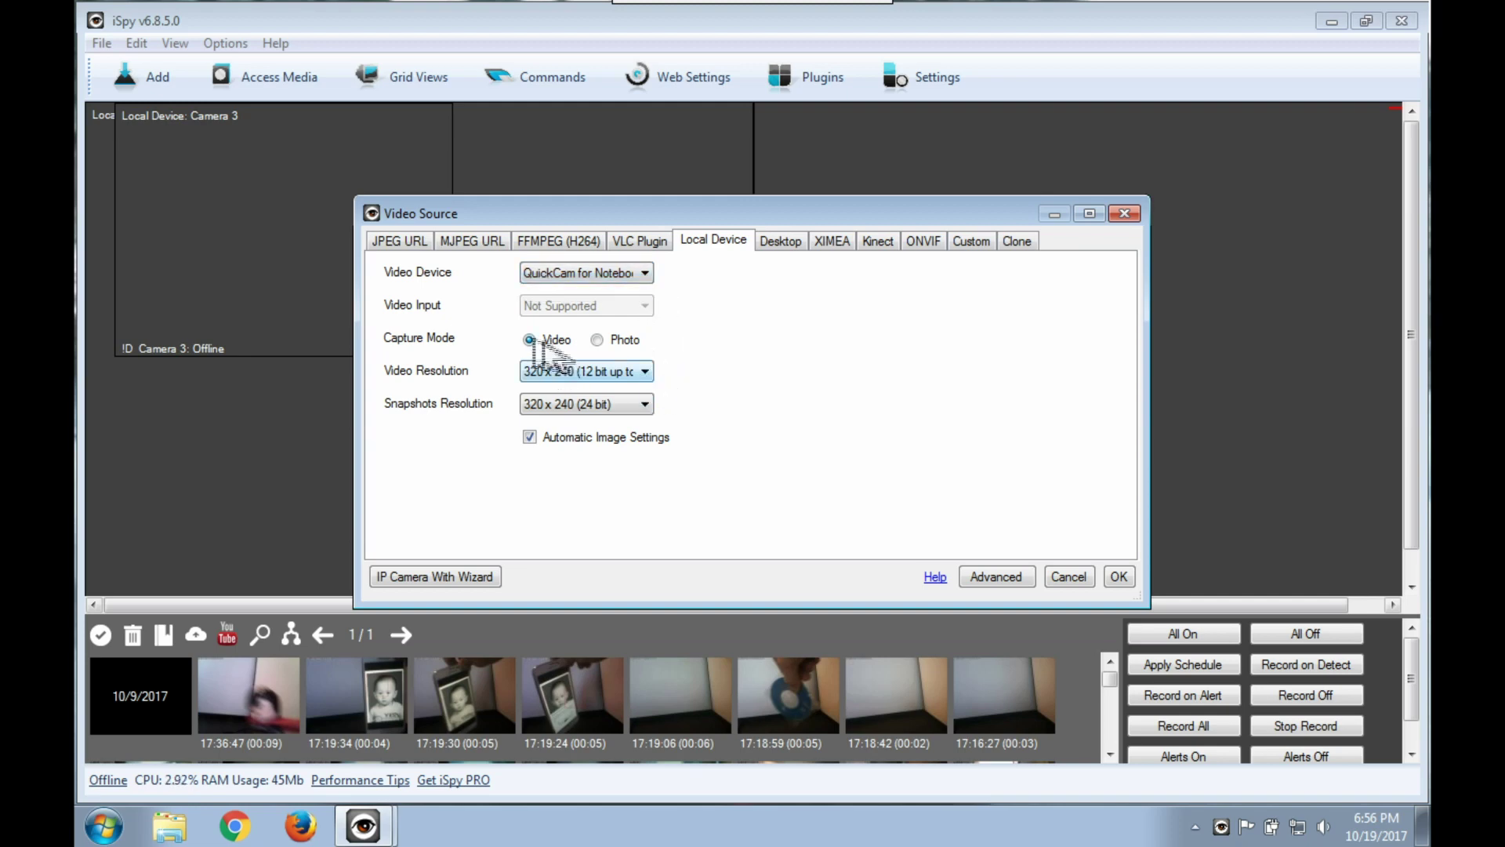
click(644, 372)
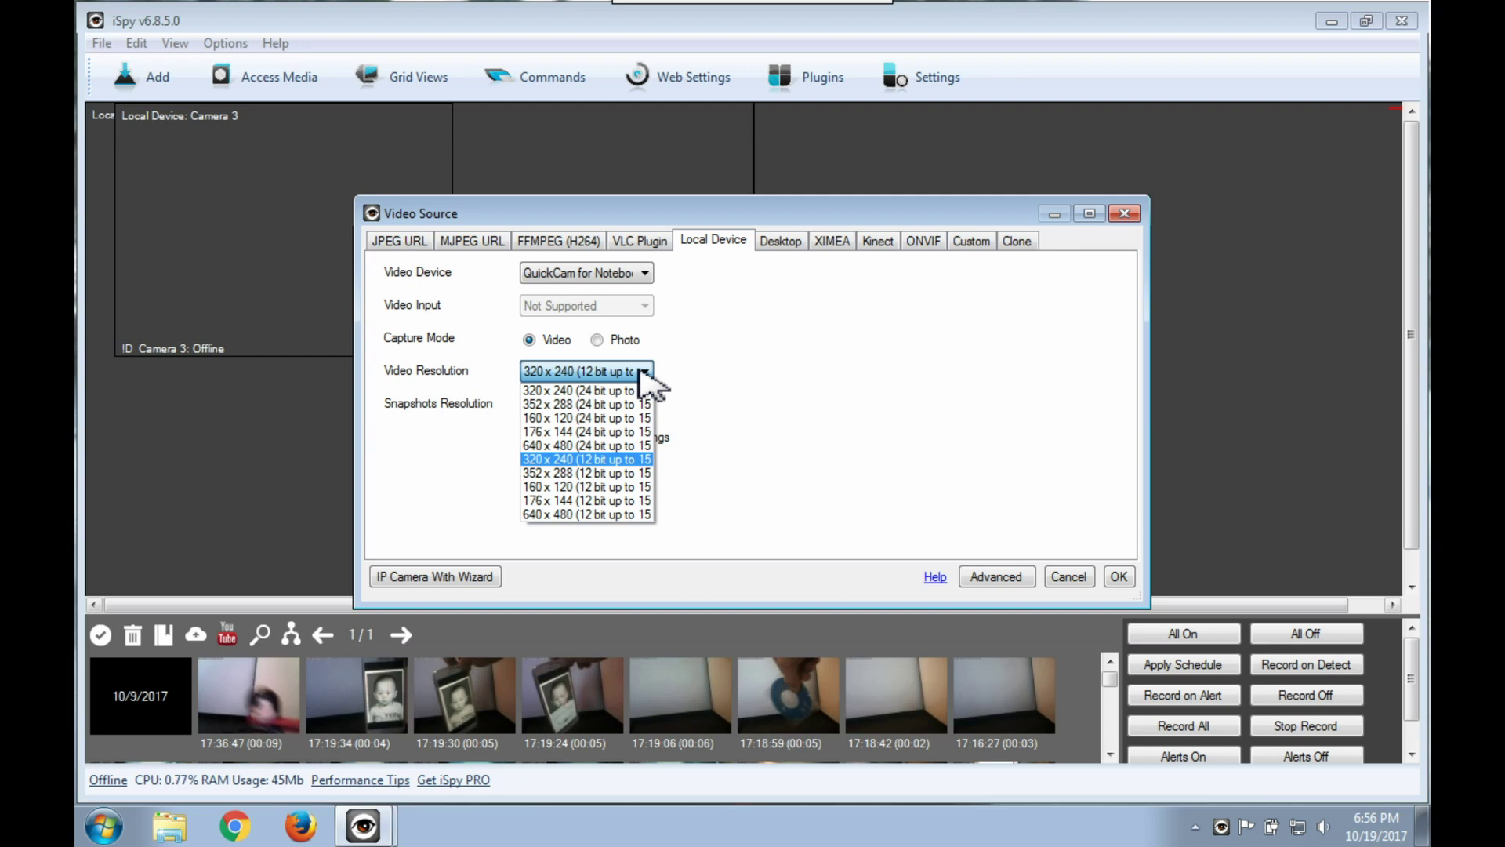
click(628, 449)
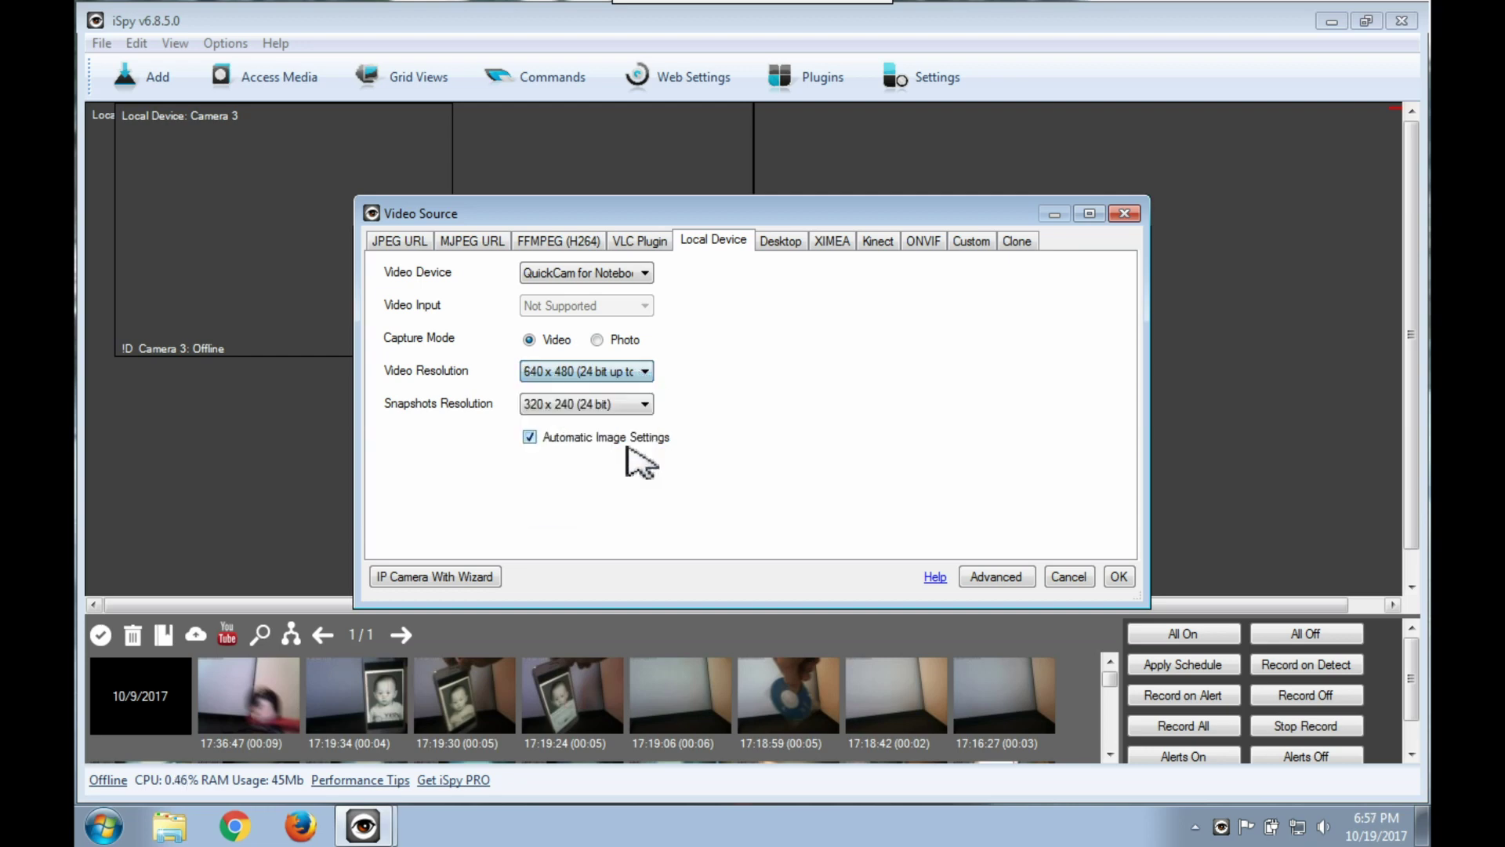
click(645, 405)
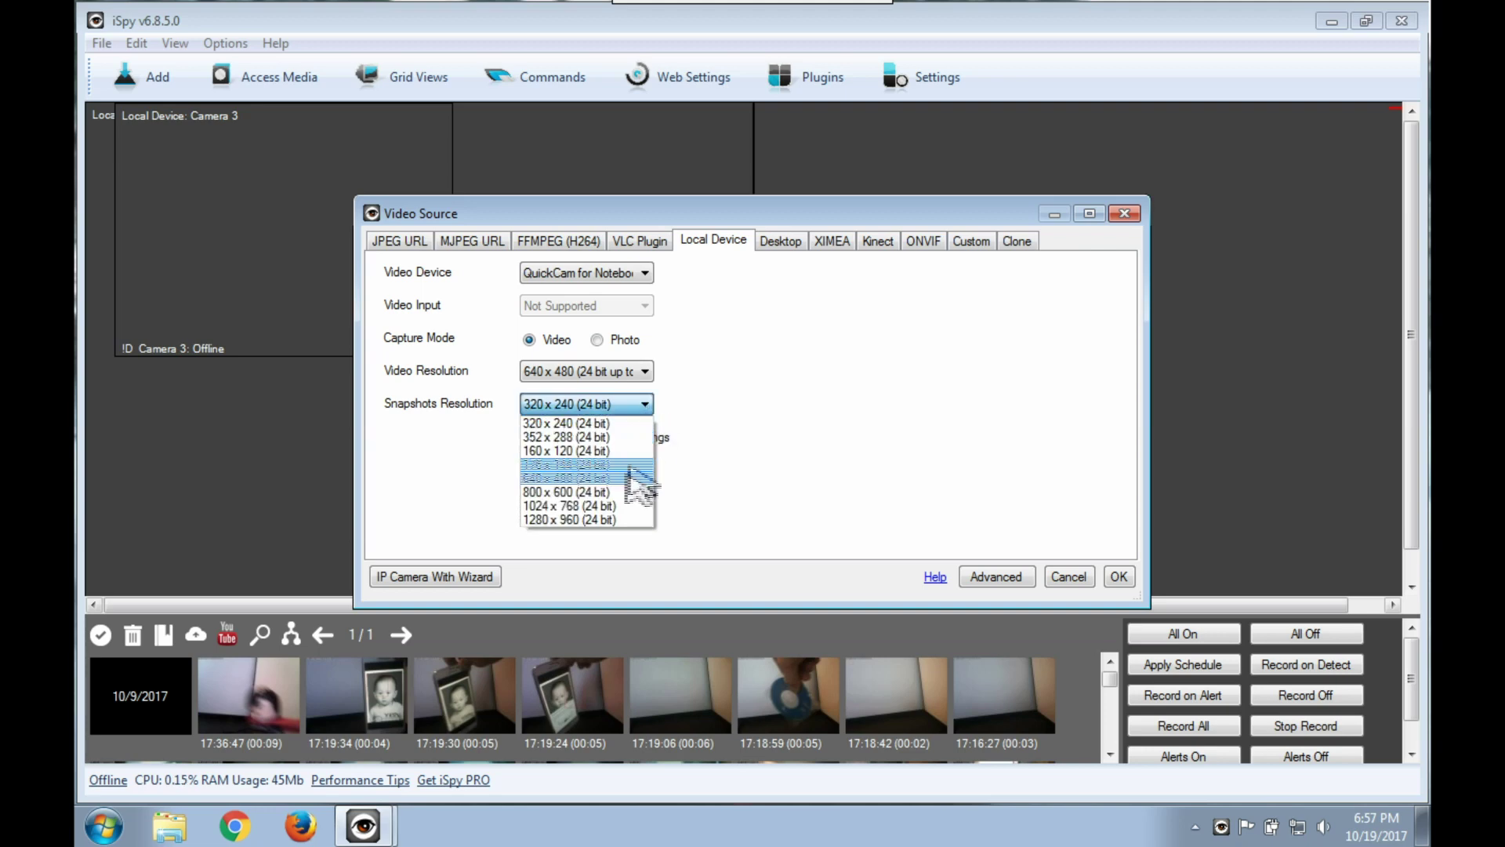
click(619, 520)
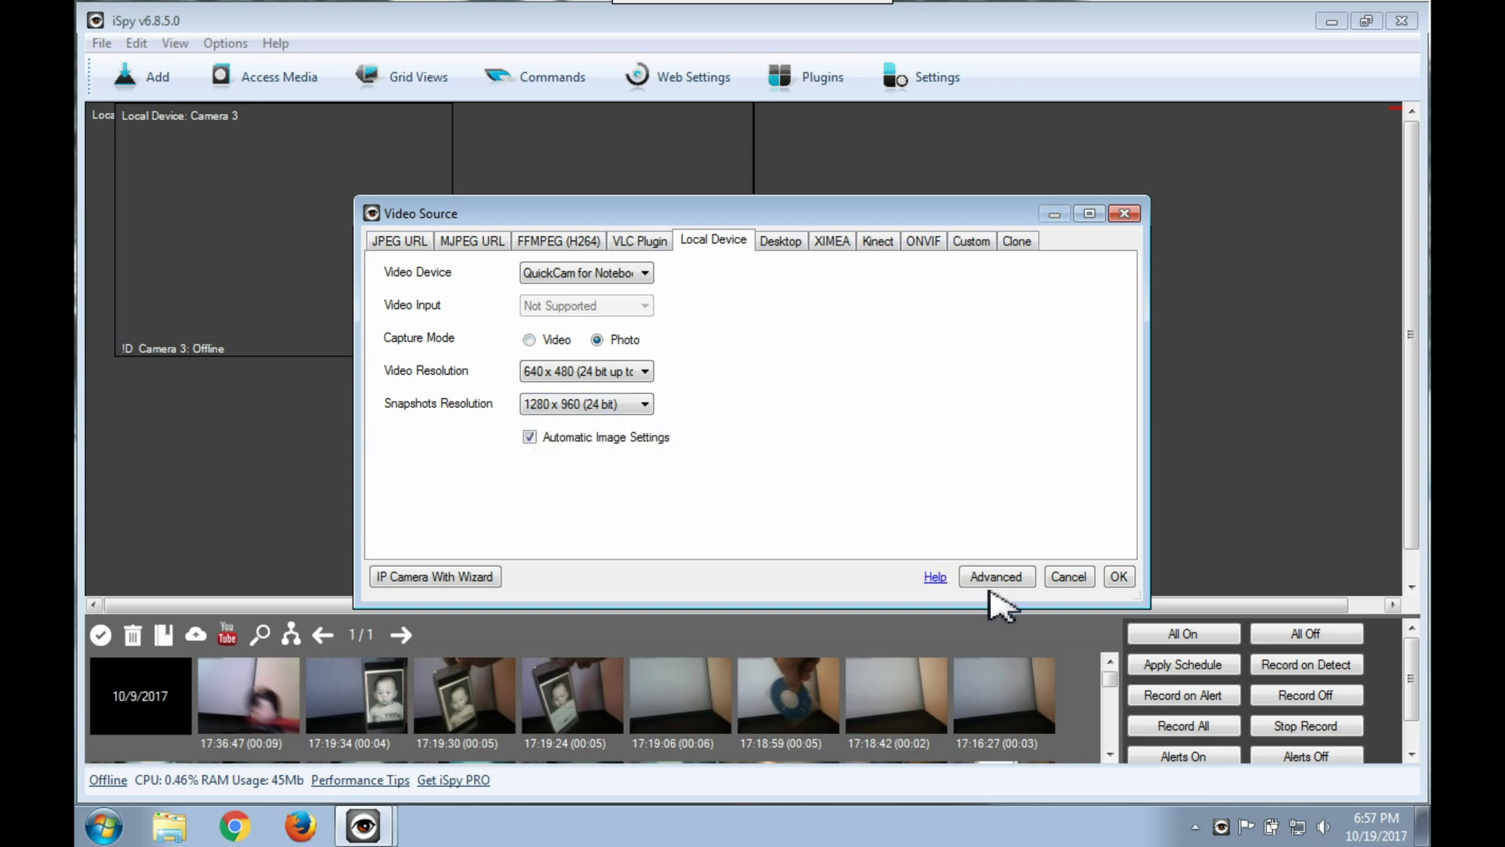
click(1119, 577)
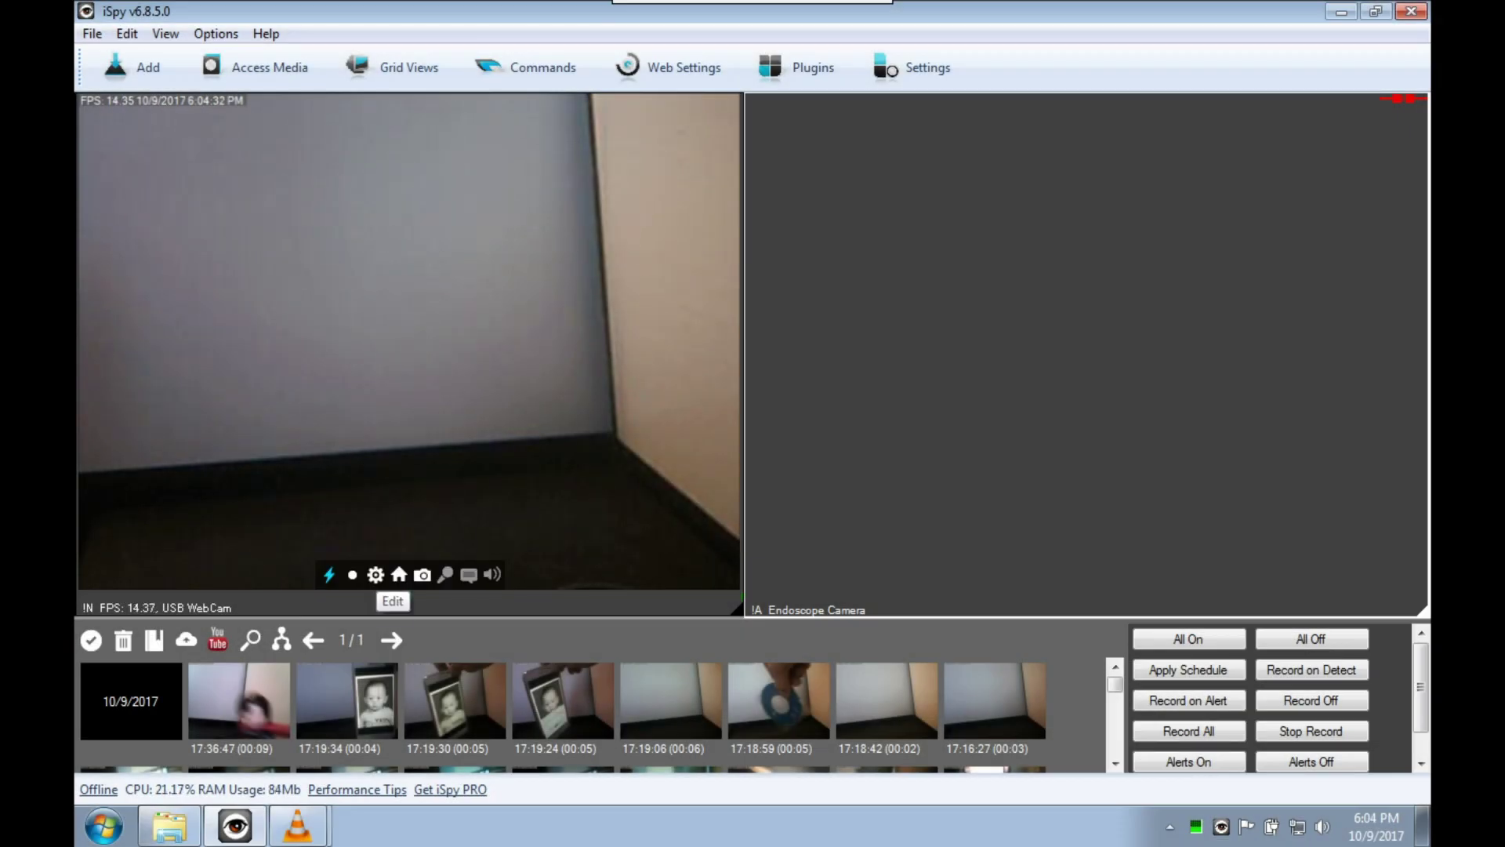
In the USB WebCam settings, keep QuickCam for Notebooks as the video source.
click(376, 575)
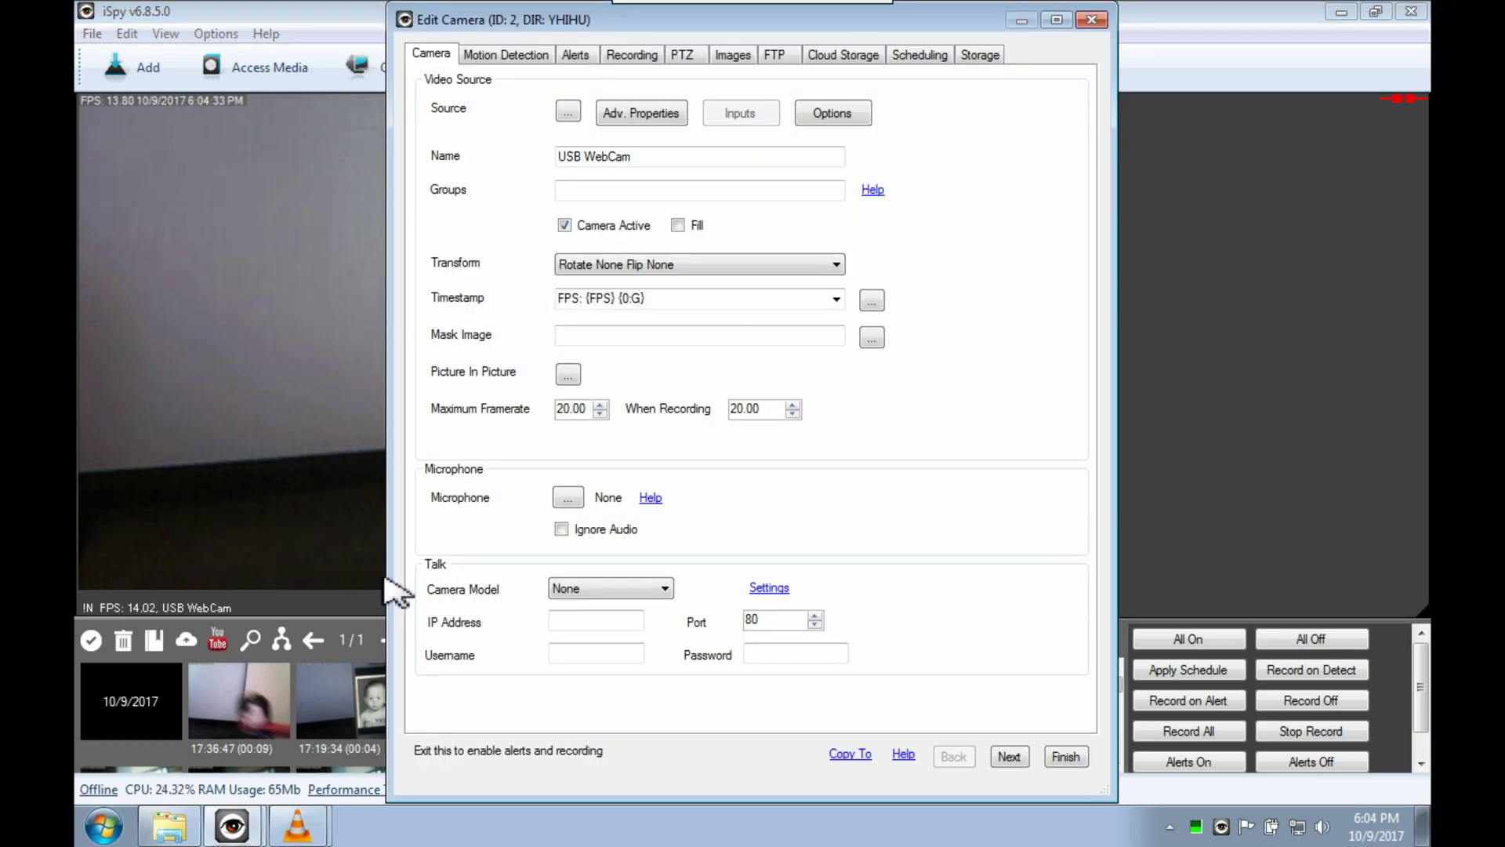
drag(672, 157, 524, 182)
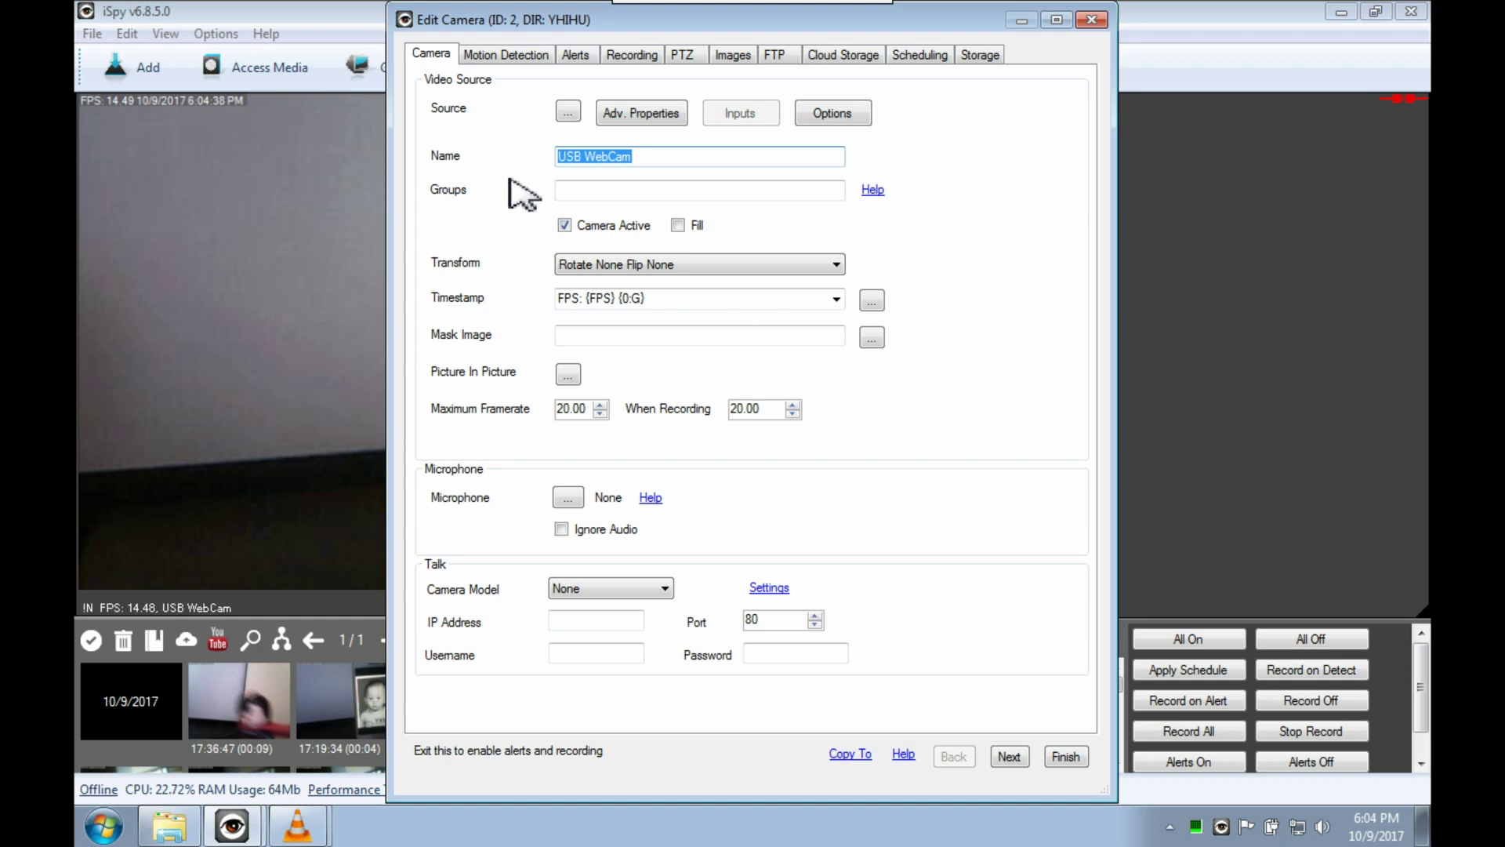
click(569, 112)
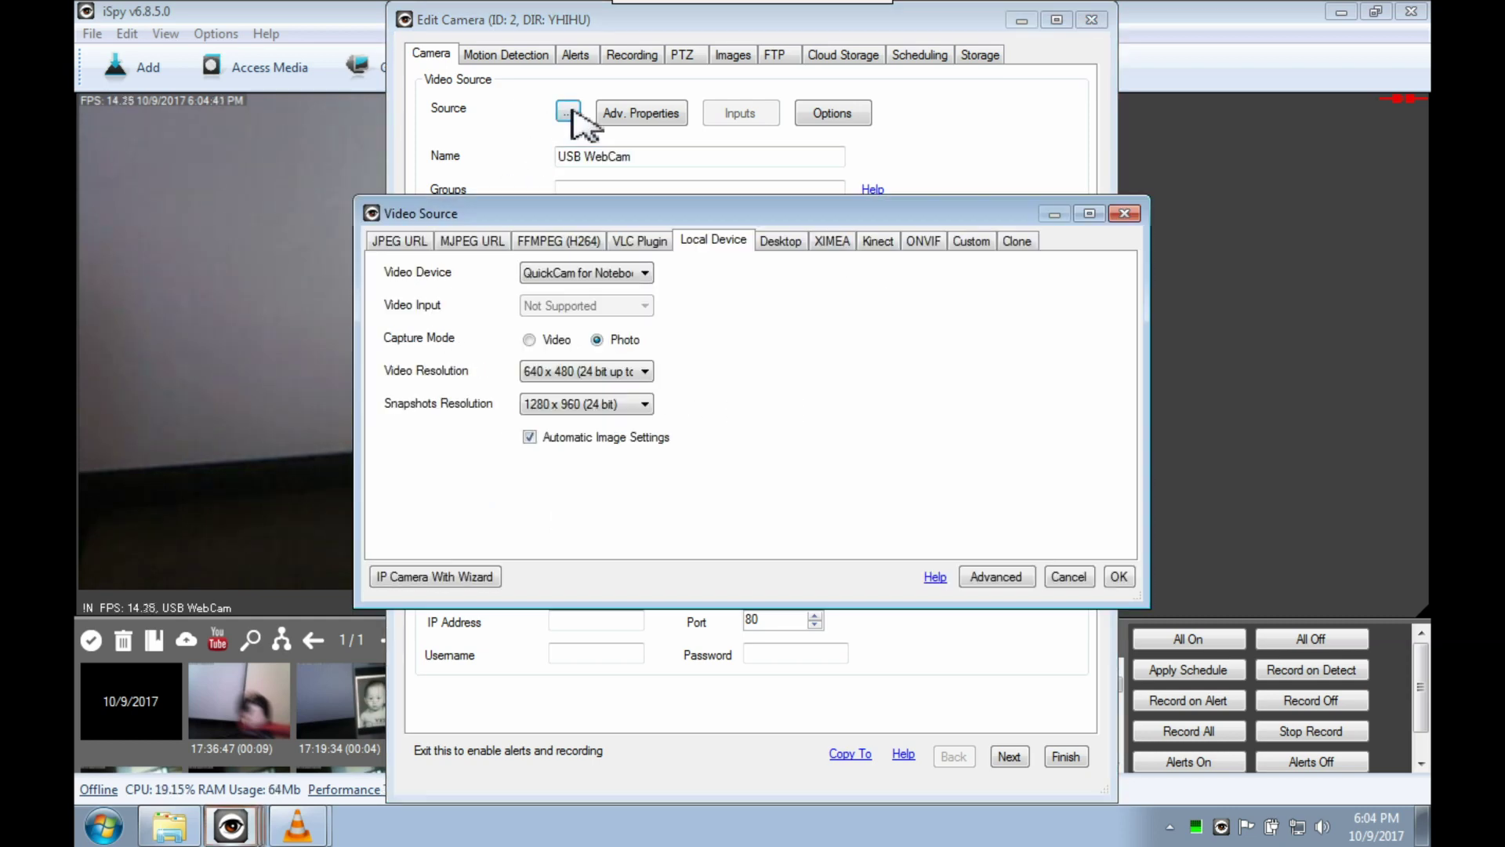
click(645, 272)
click(647, 277)
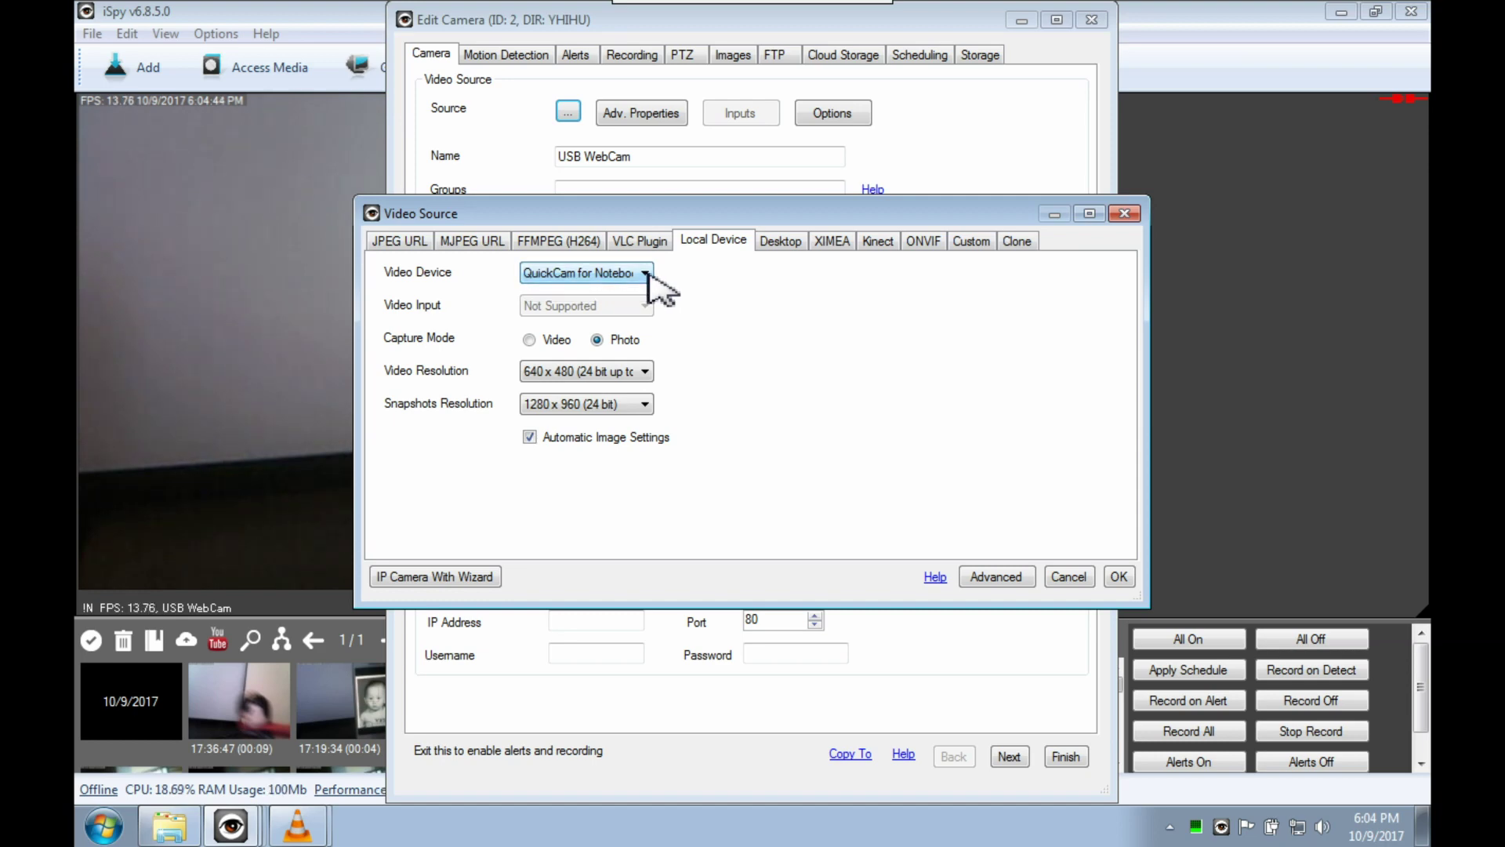
click(1116, 578)
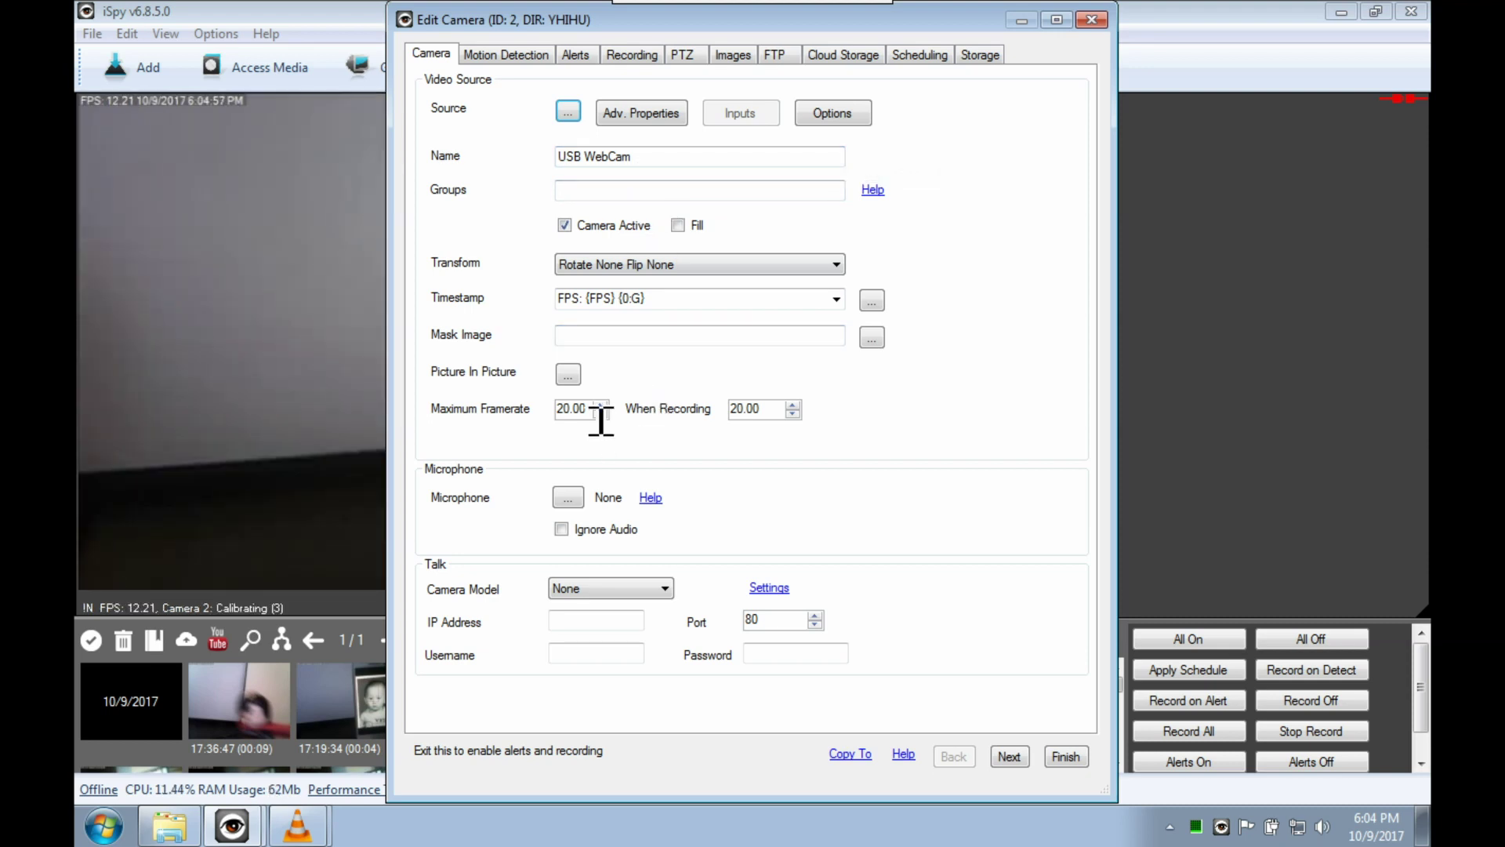
Check the maximum and recording framerates, both at 20.00.
drag(589, 413, 531, 411)
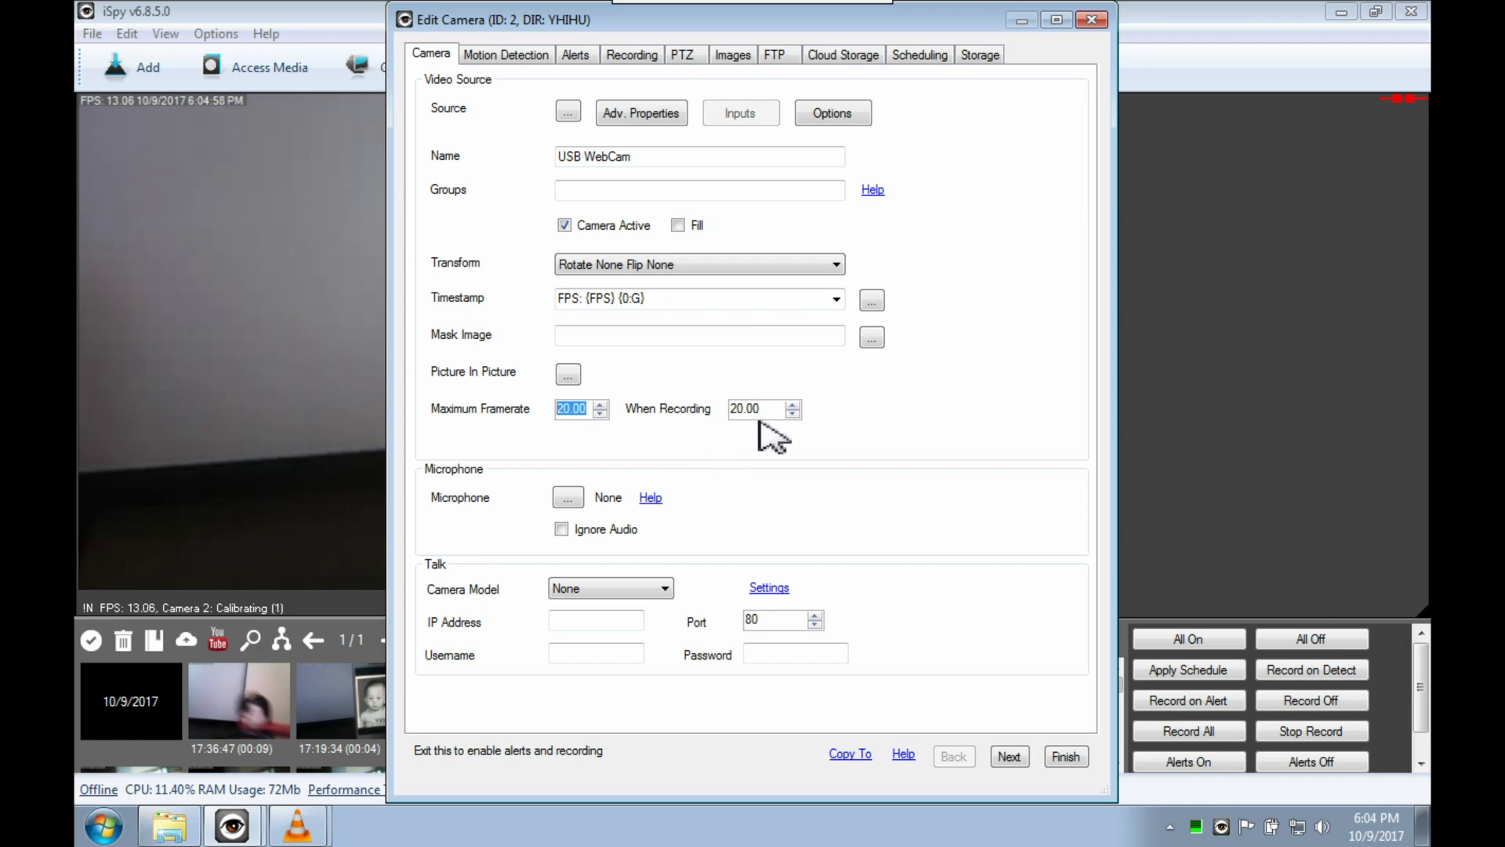
click(780, 409)
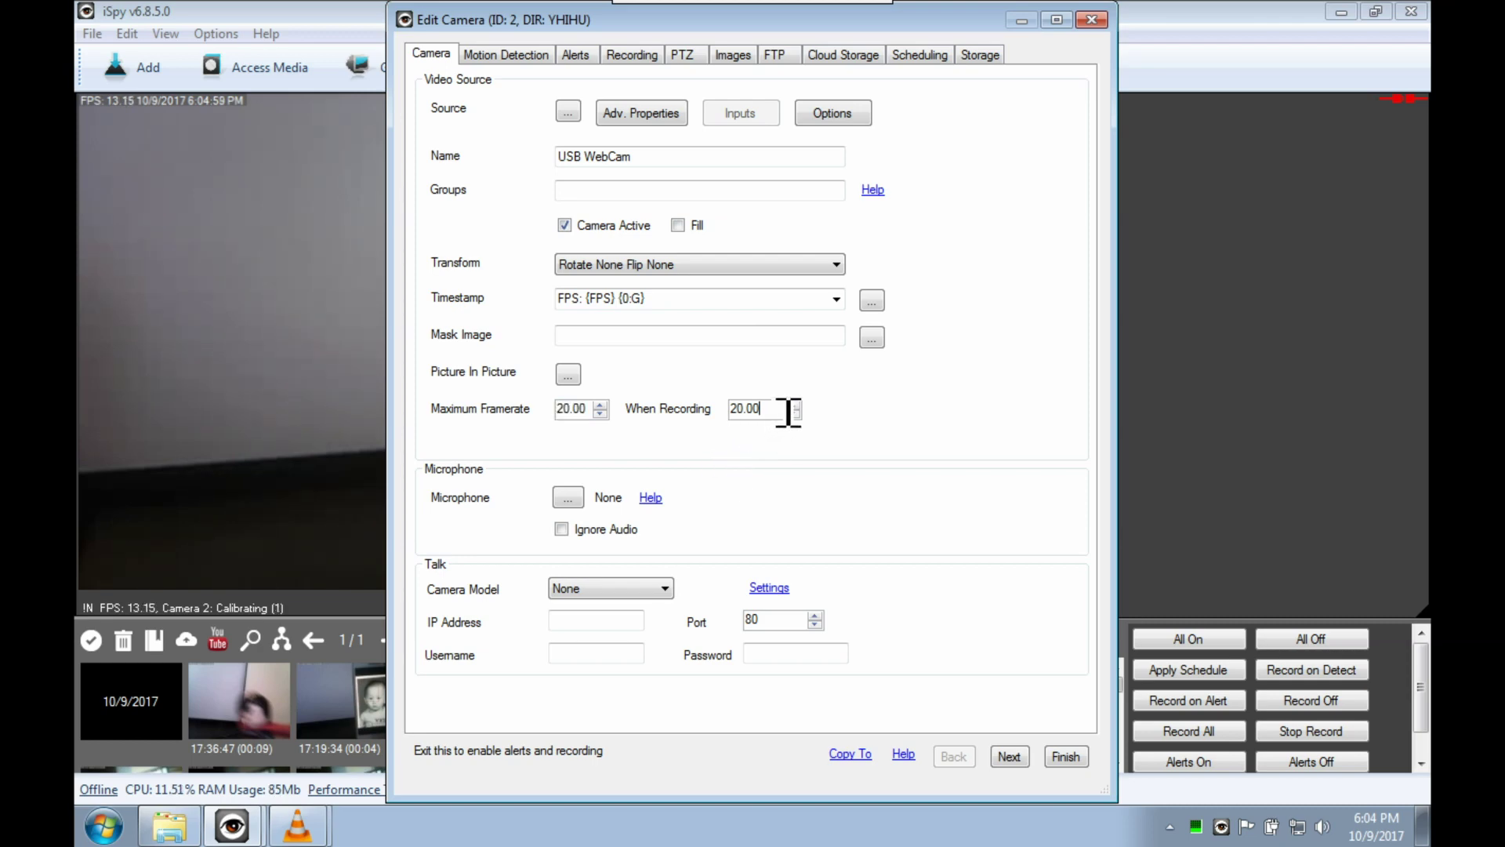
drag(768, 411, 680, 410)
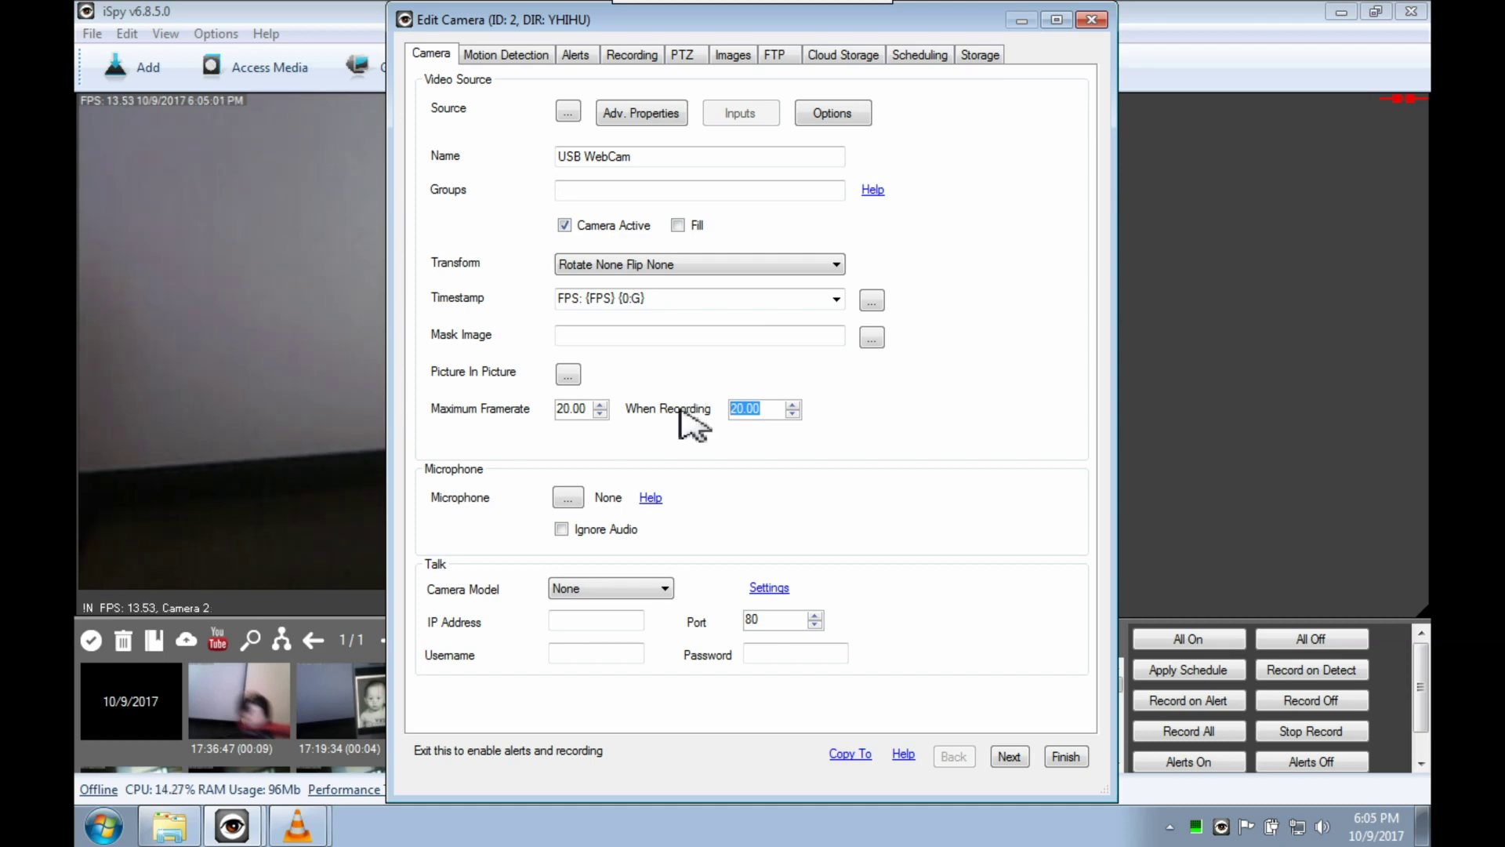
click(514, 60)
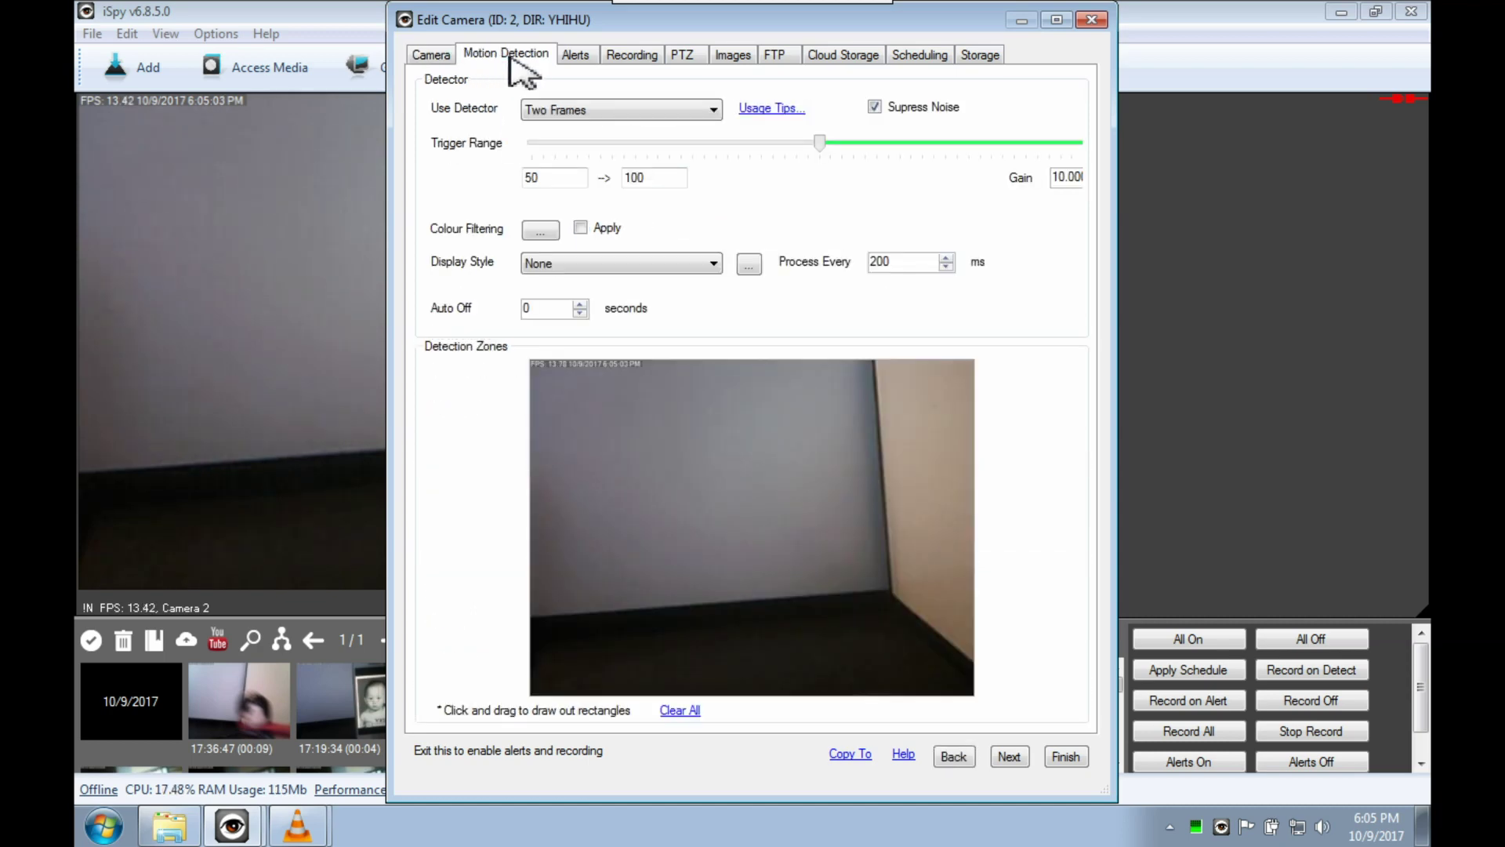
Keep the Two Frames detector, trigger range 50–100 and None display style.
click(558, 113)
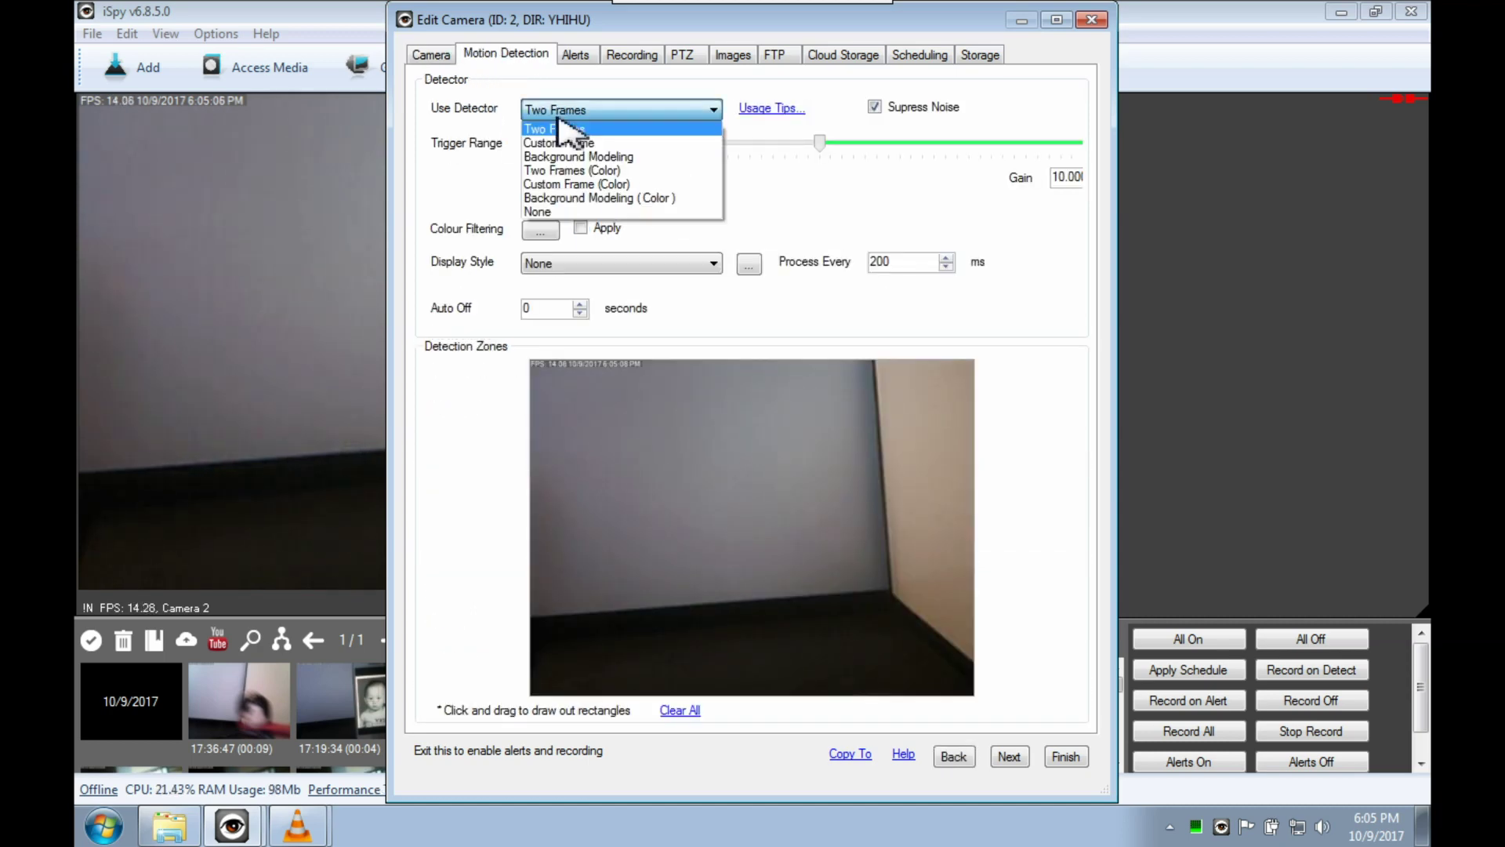
click(647, 111)
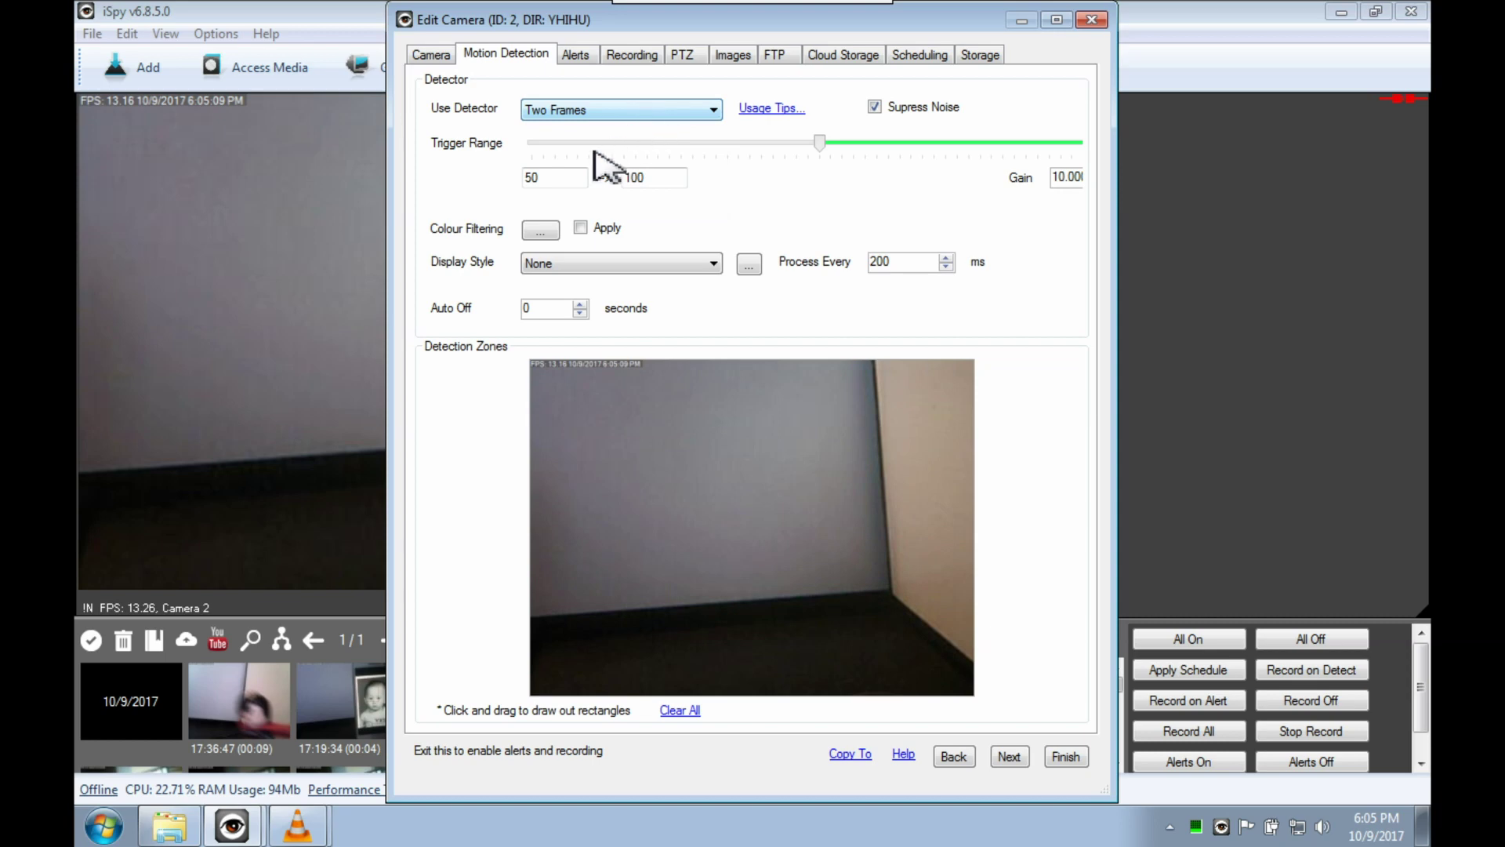
drag(537, 178, 504, 191)
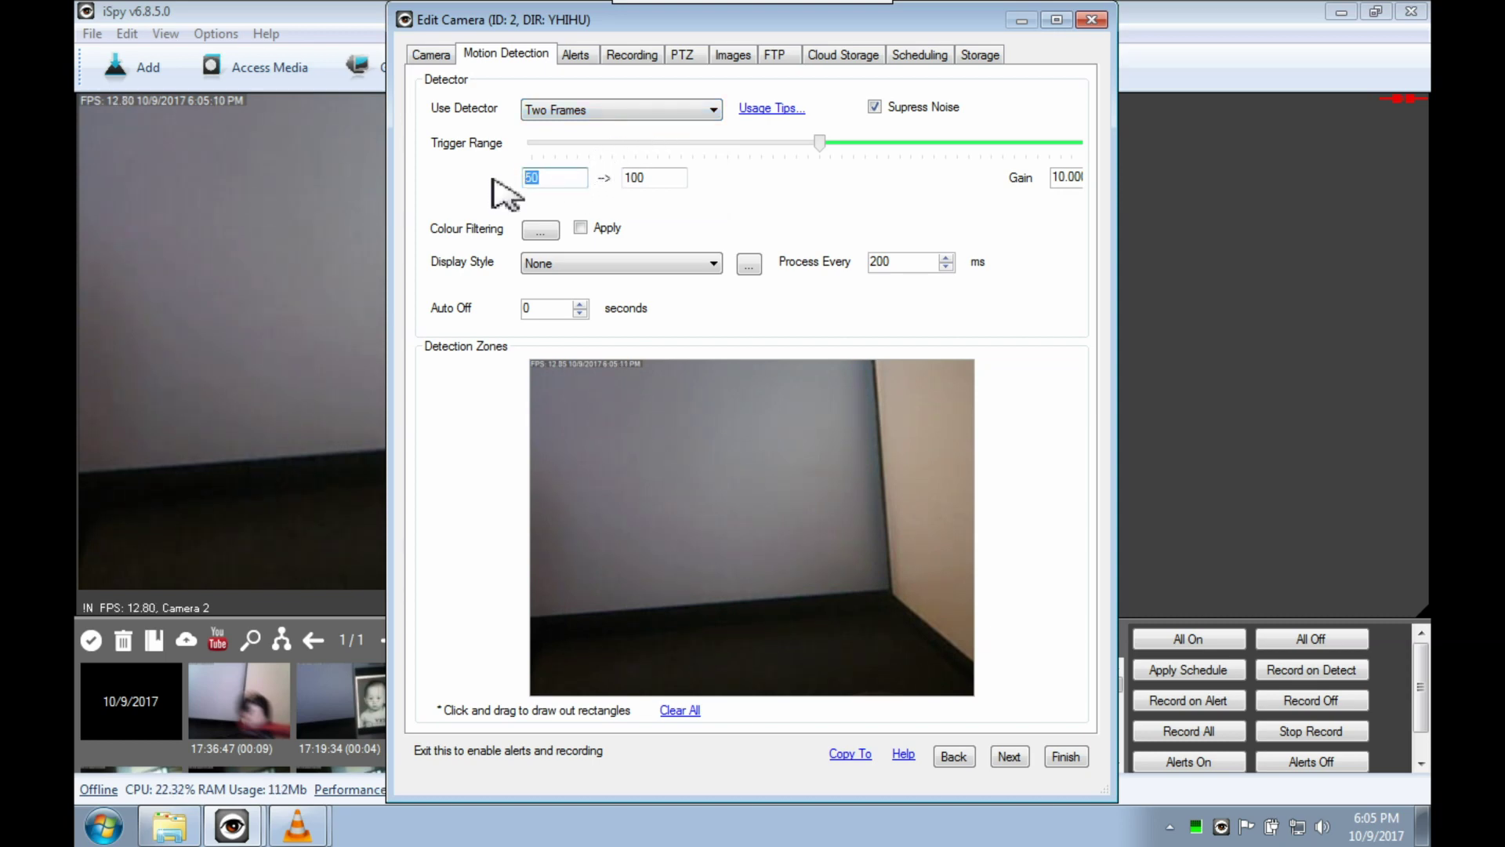
click(672, 181)
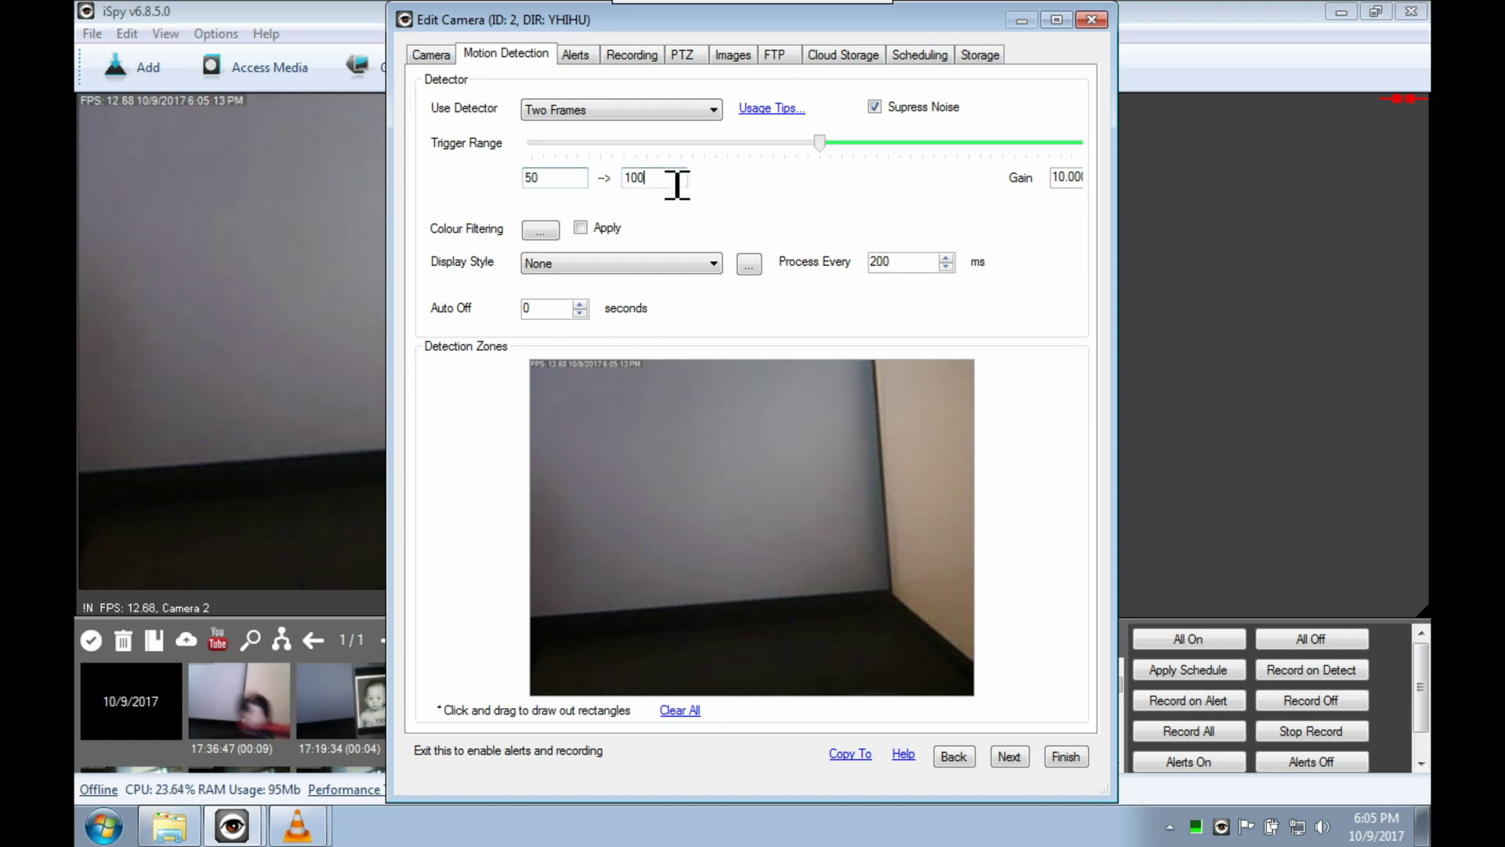
double_click(625, 181)
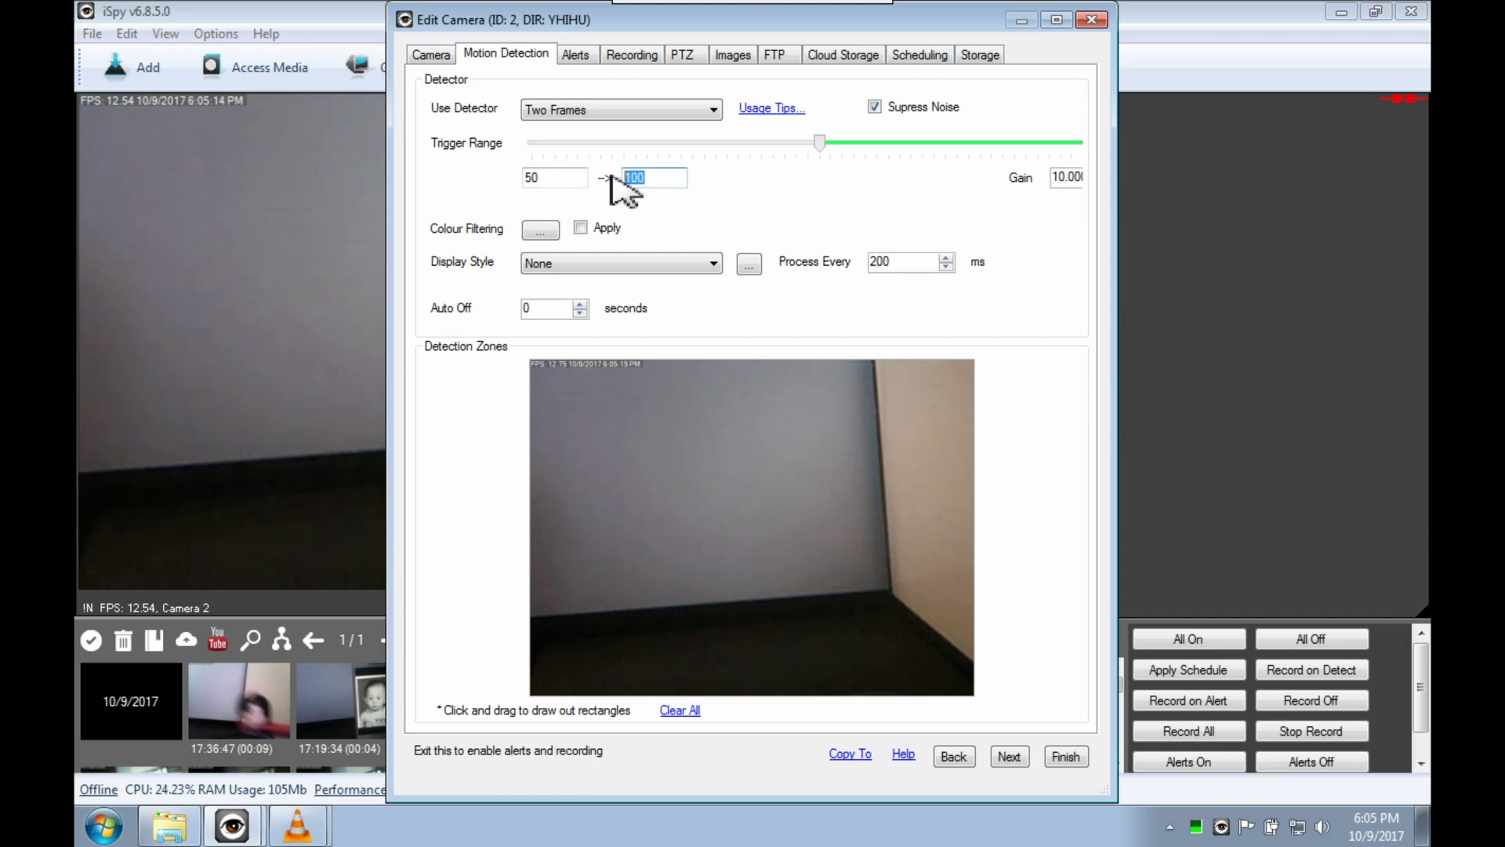
click(625, 256)
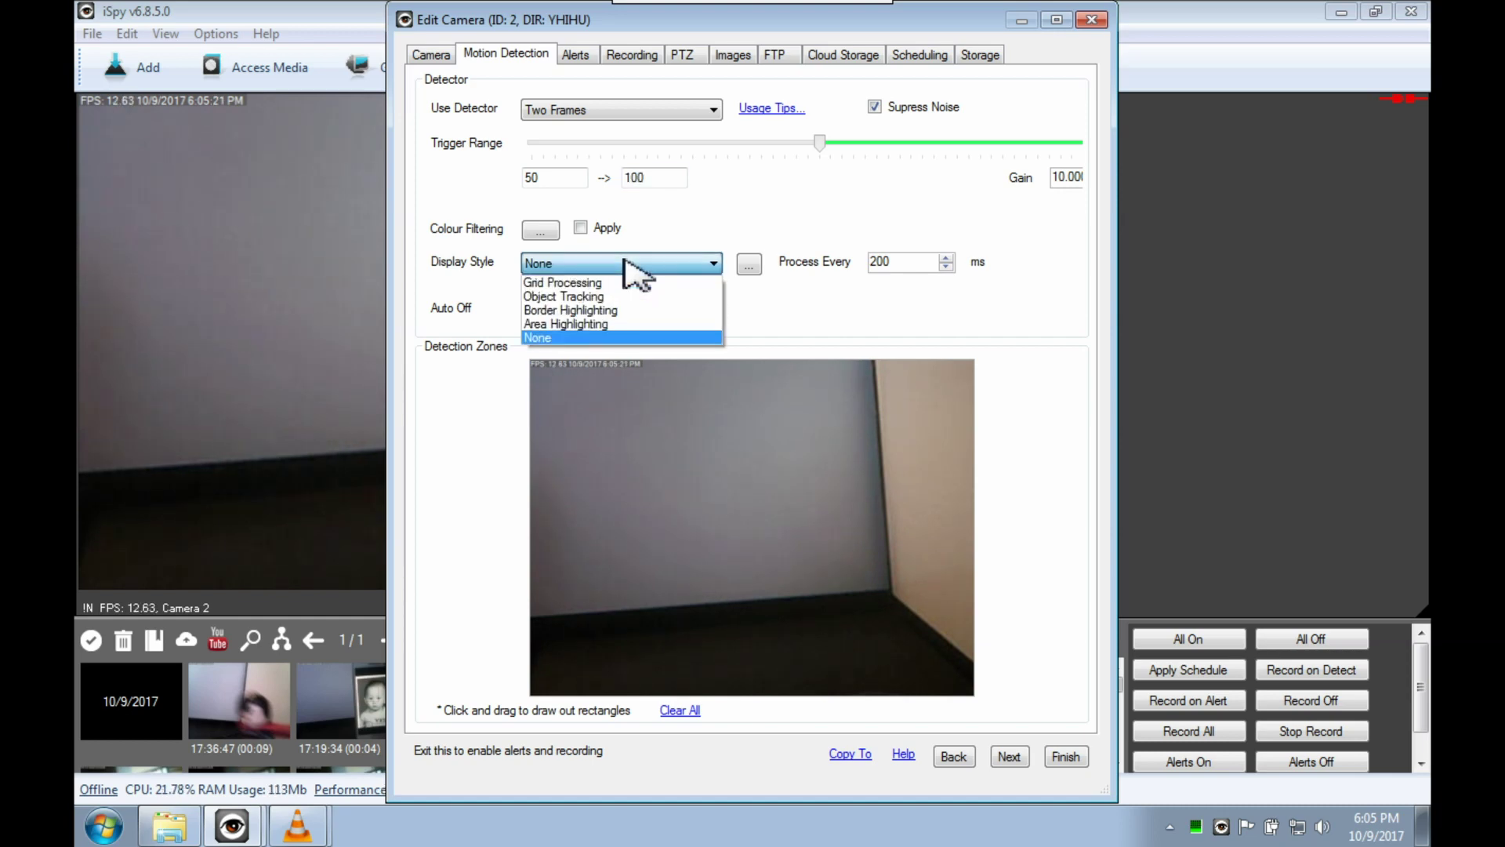
click(625, 262)
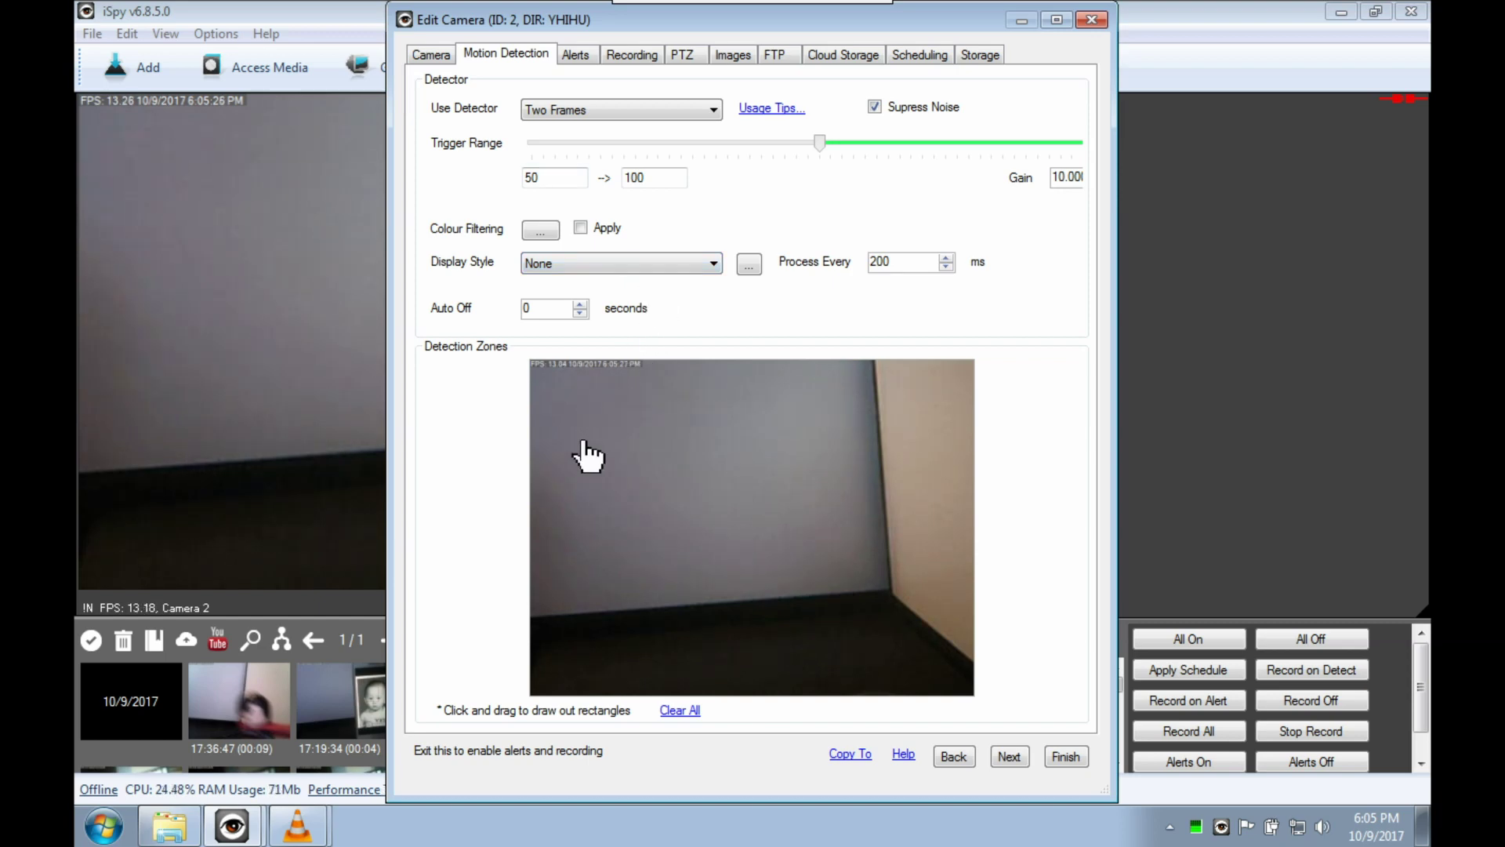
Draw sample detection zones on the camera preview, then remove them all.
mouse_move(588, 433)
mouse_down()
mouse_move(737, 553)
mouse_move(902, 584)
mouse_up()
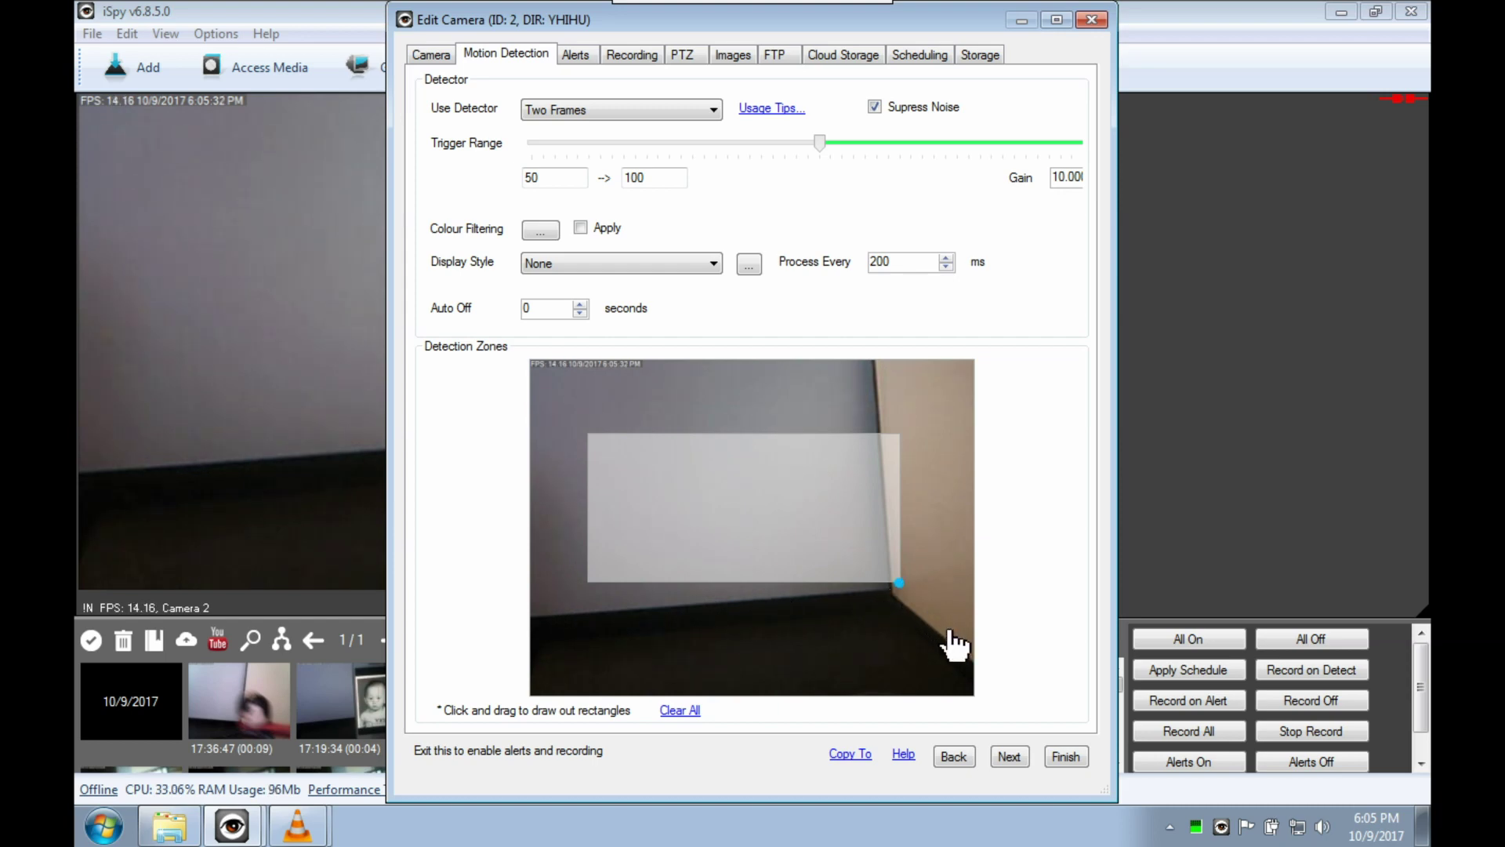
drag(950, 632, 956, 648)
drag(686, 552, 995, 565)
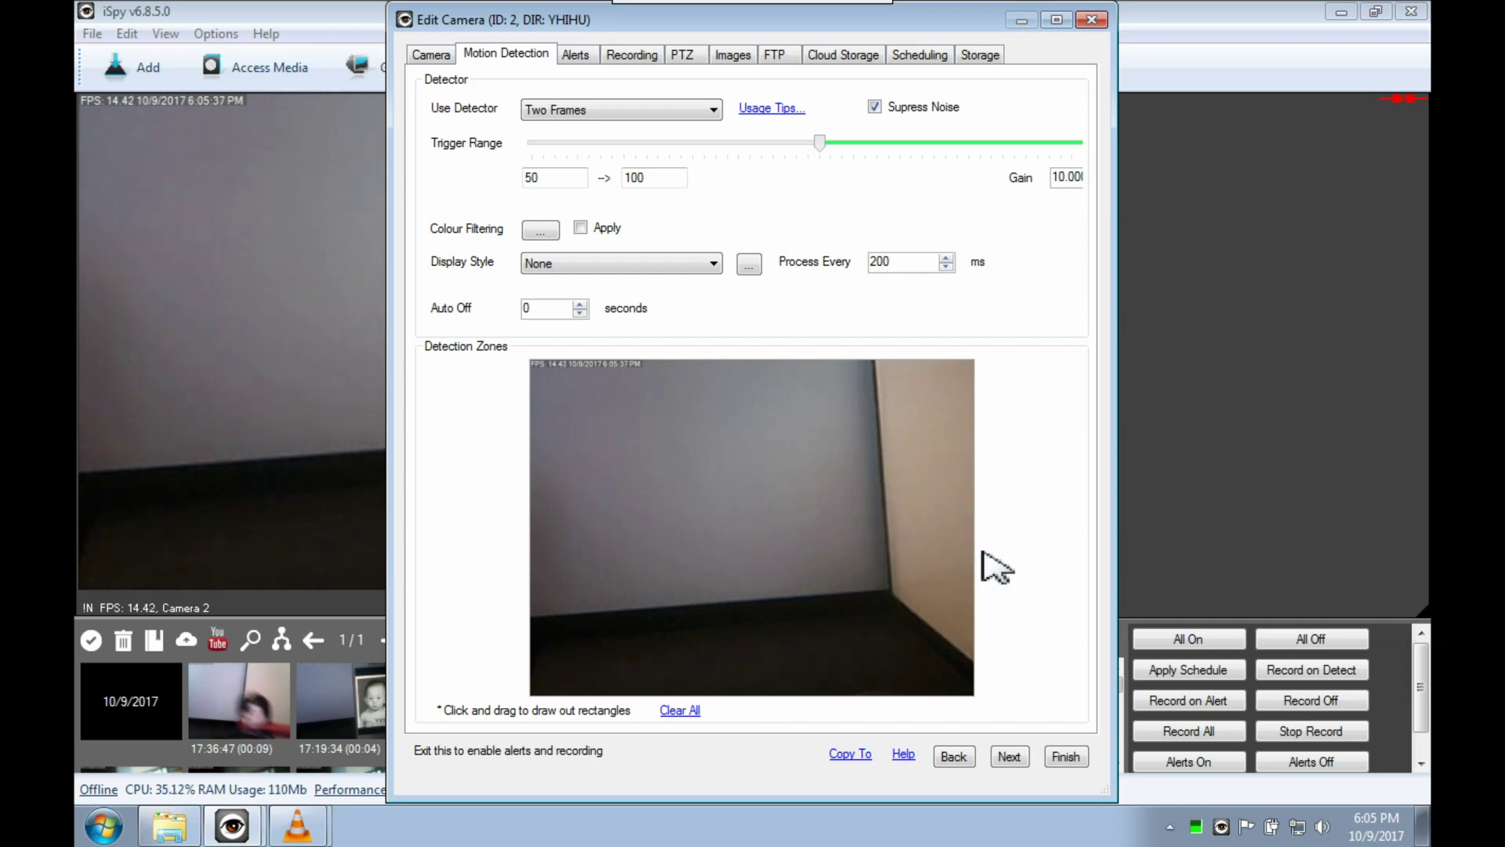
drag(544, 371, 730, 648)
drag(735, 558, 967, 660)
mouse_move(823, 402)
mouse_down()
mouse_move(898, 473)
mouse_move(1019, 462)
mouse_up()
drag(839, 625, 990, 628)
drag(663, 572, 492, 492)
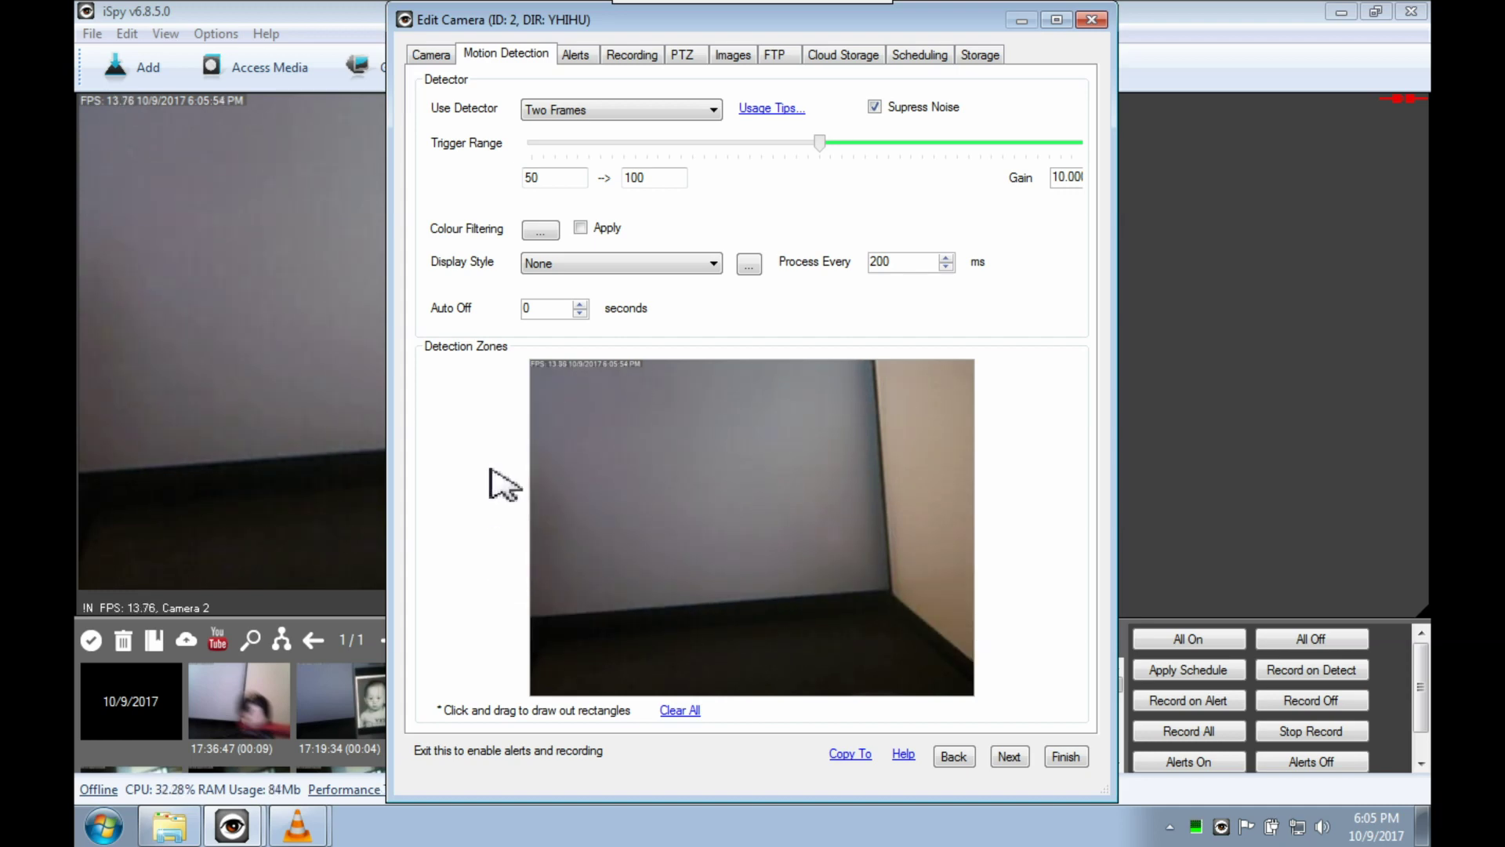
click(577, 55)
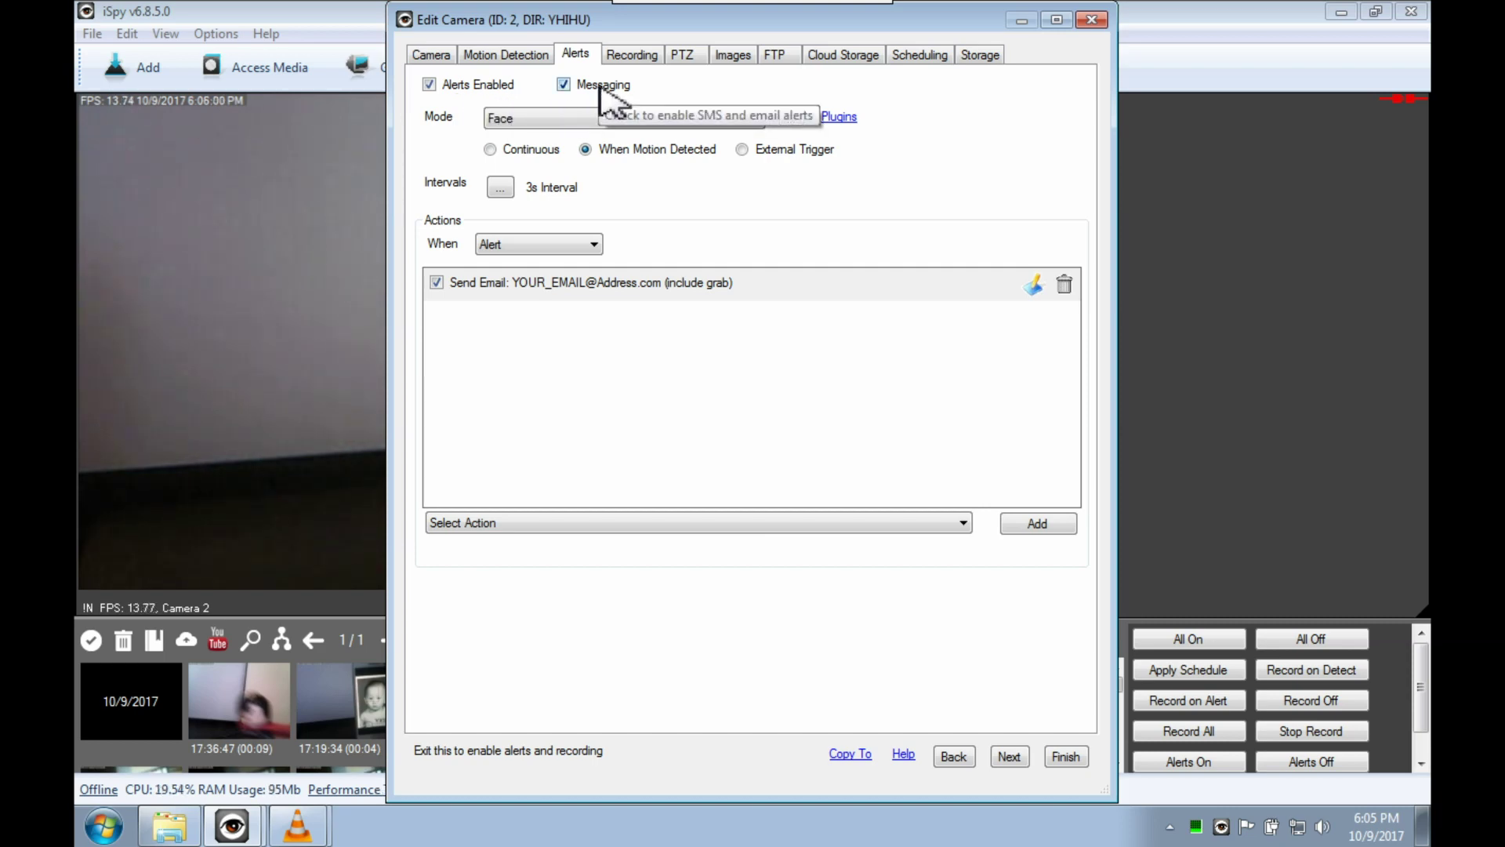
Set the alert mode to Face and review its minimum face size of 60.
click(577, 122)
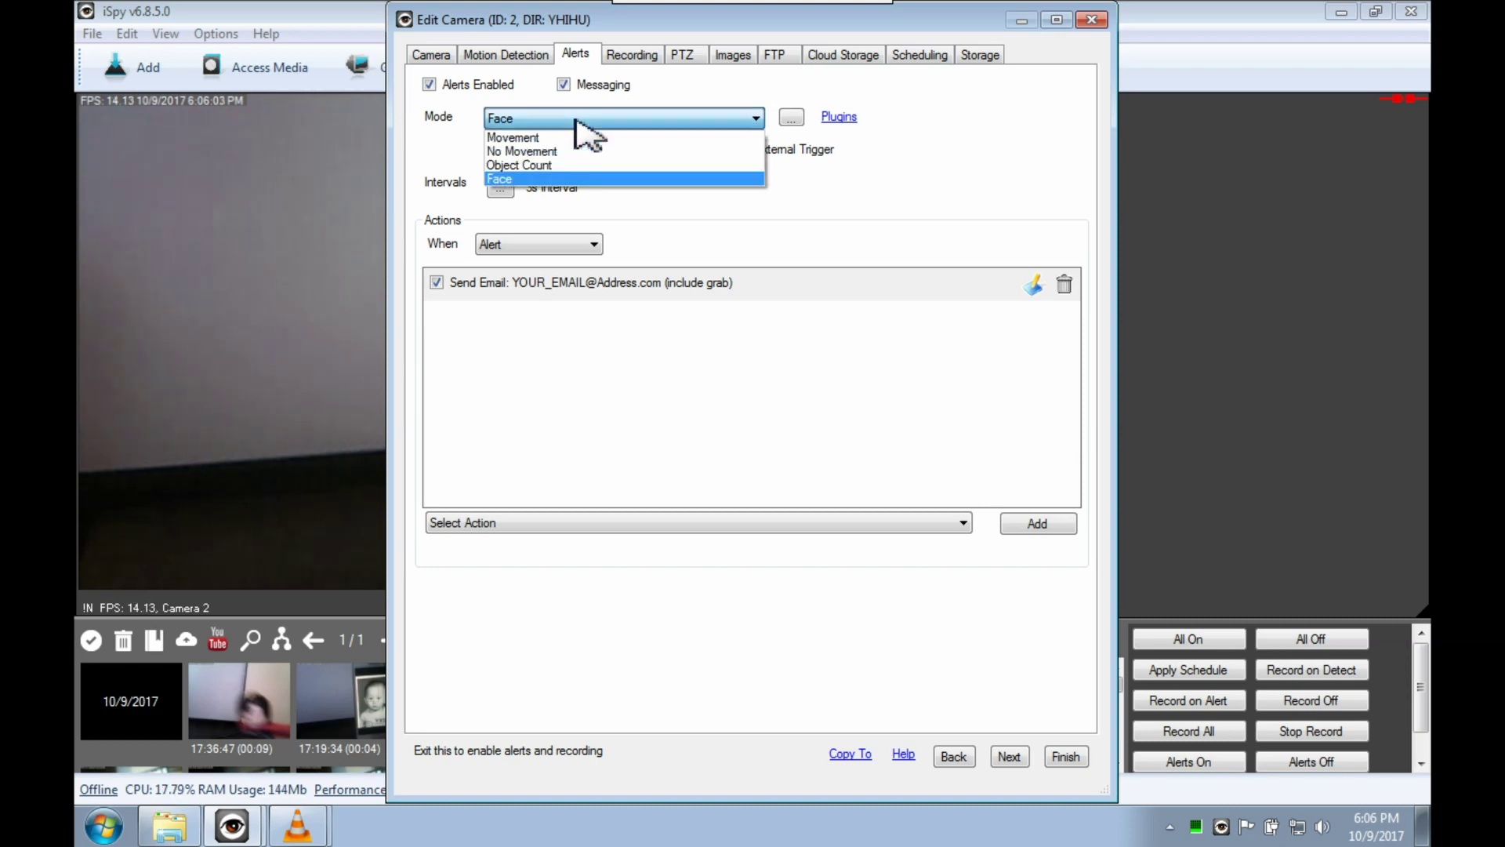
click(660, 118)
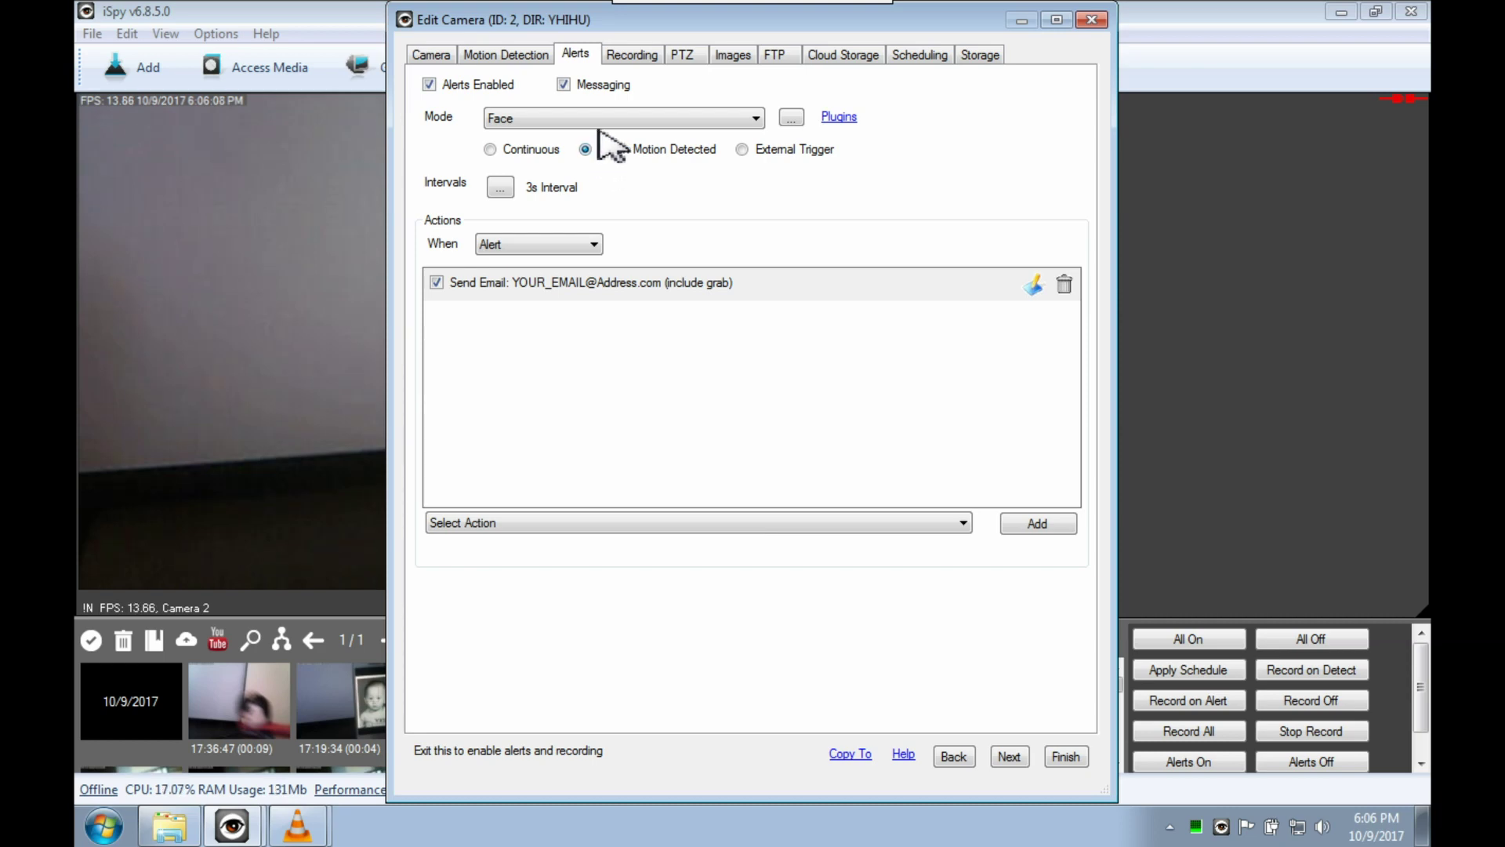
click(791, 118)
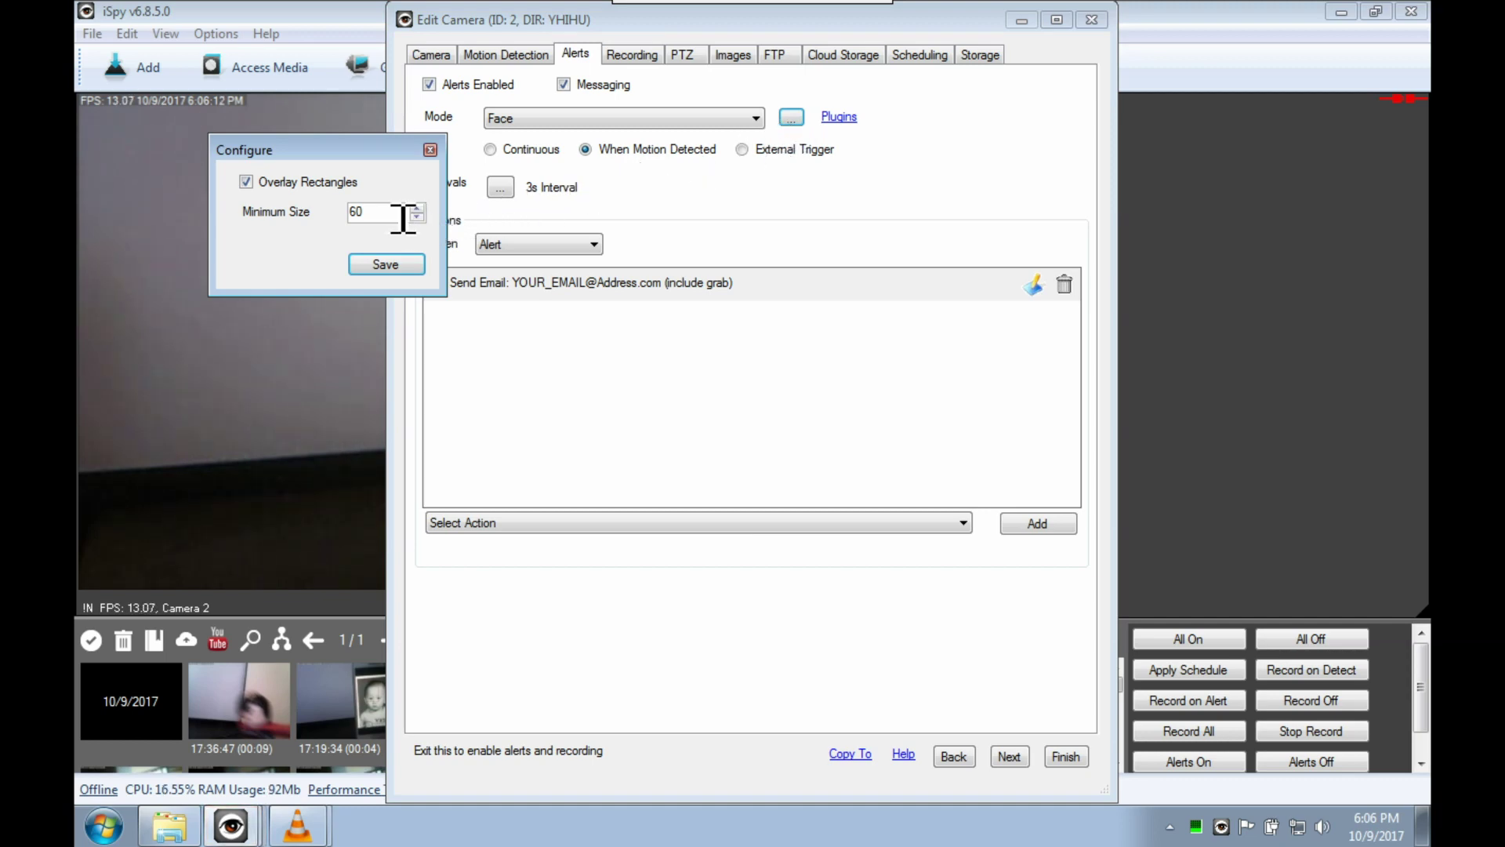
drag(400, 219, 330, 222)
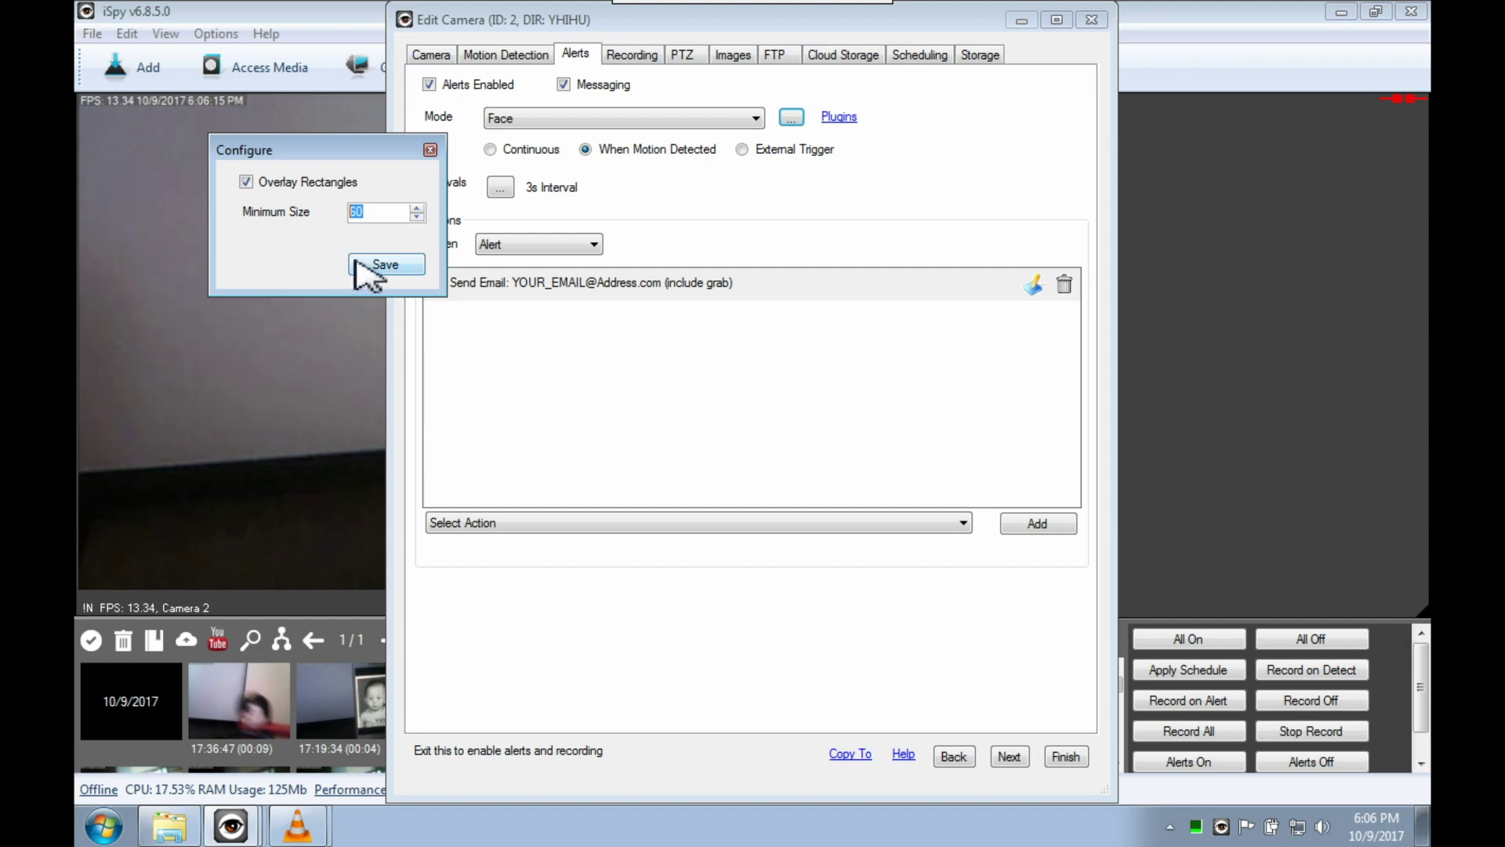
click(431, 149)
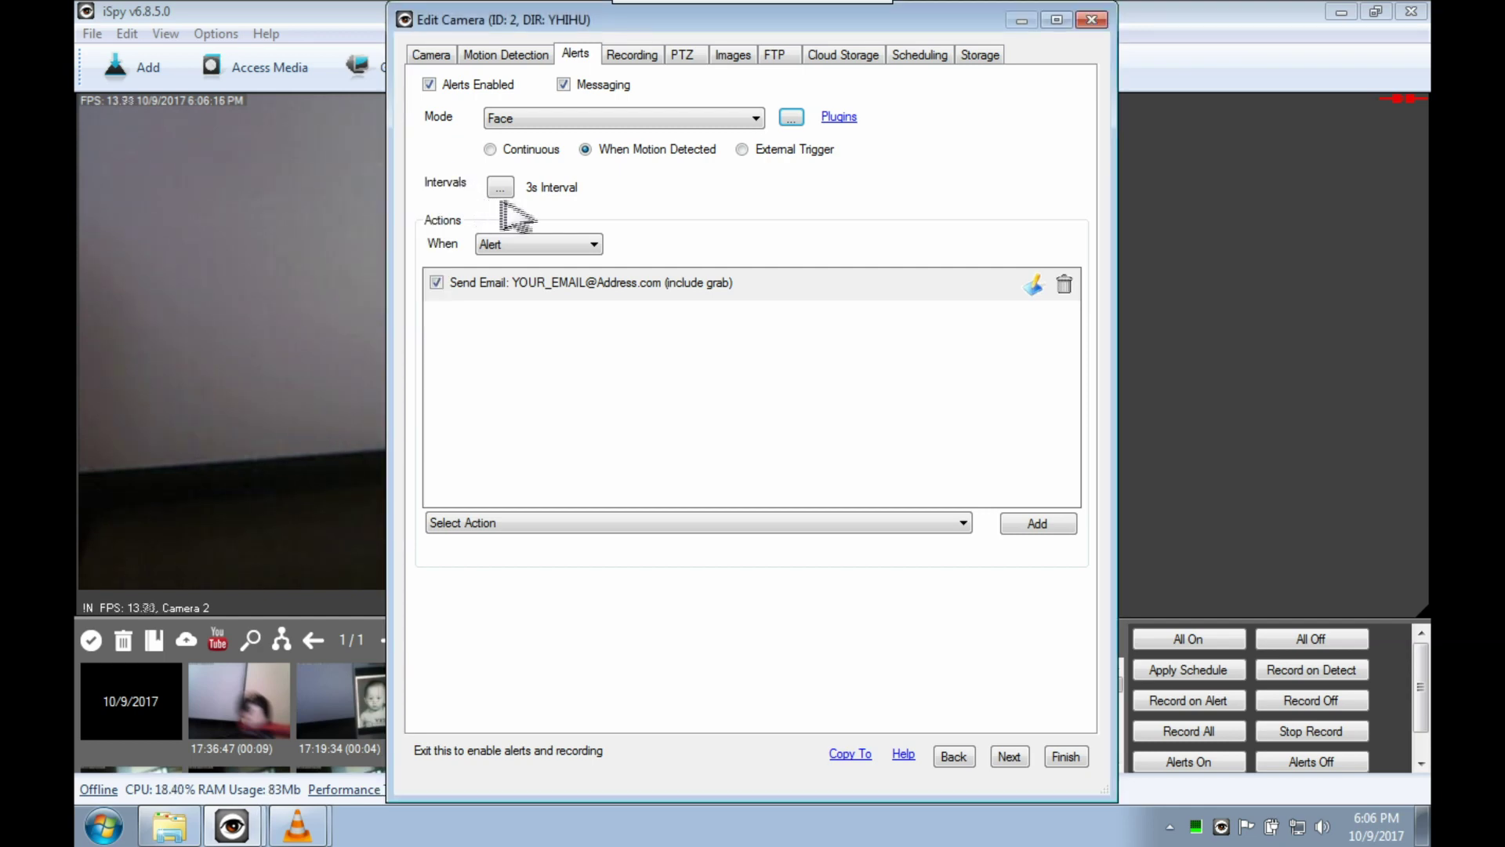
Keep the alert interval and add a Send Email action triggered on Alert.
click(500, 186)
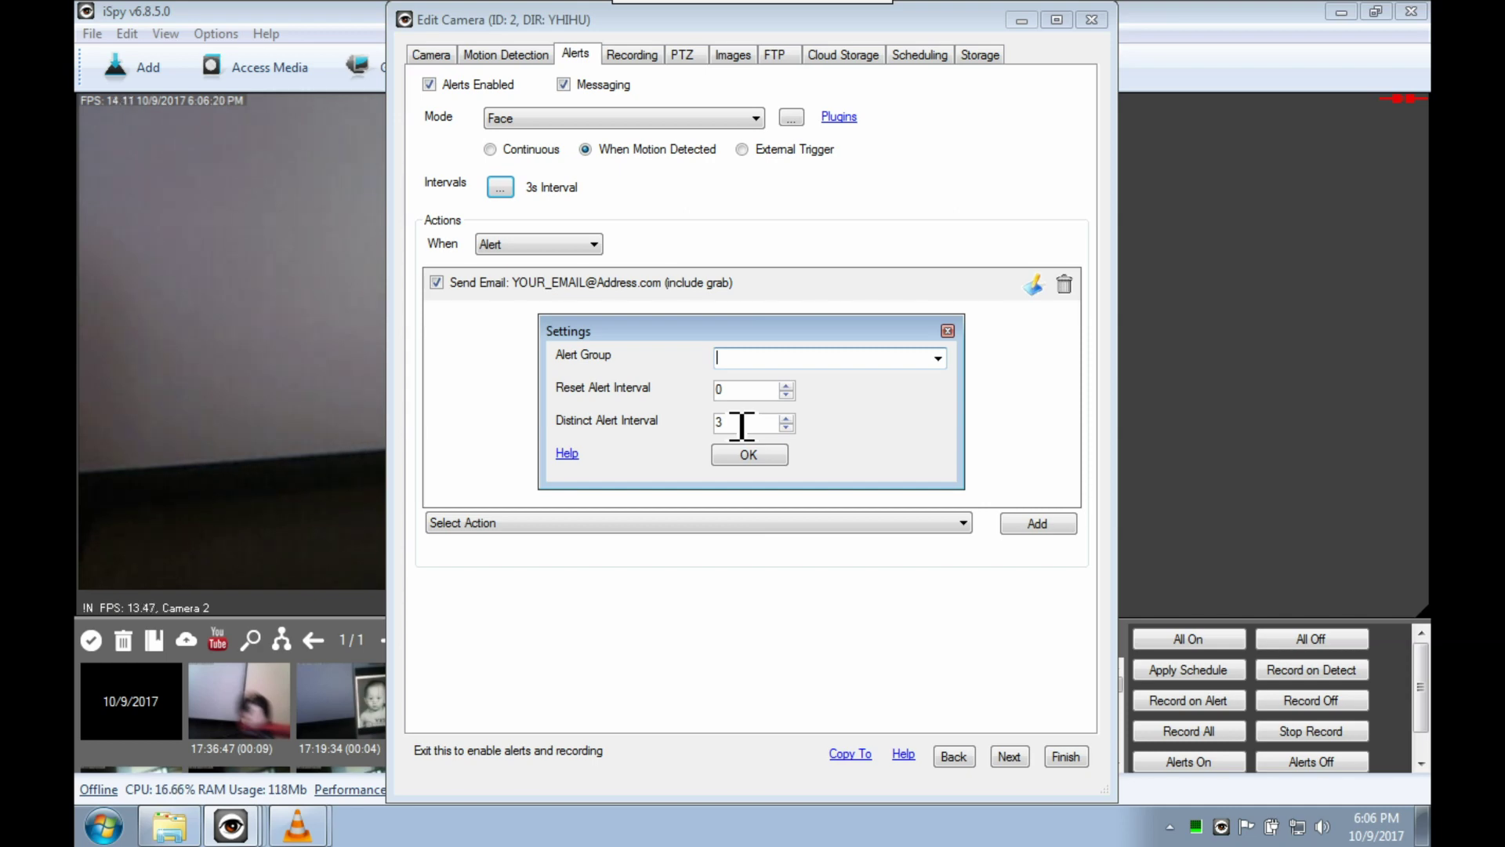
click(747, 454)
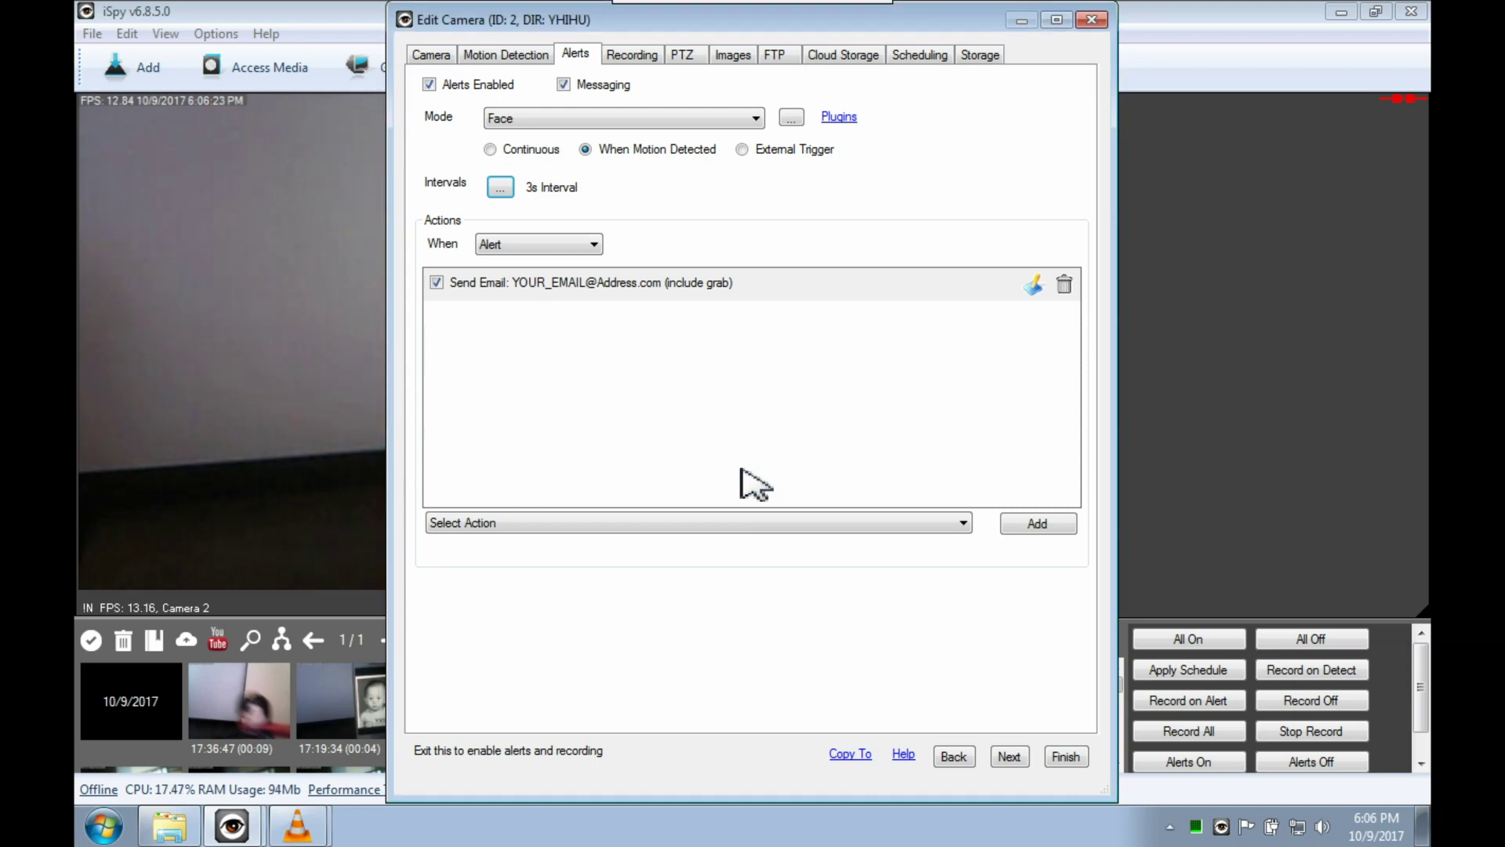
click(871, 524)
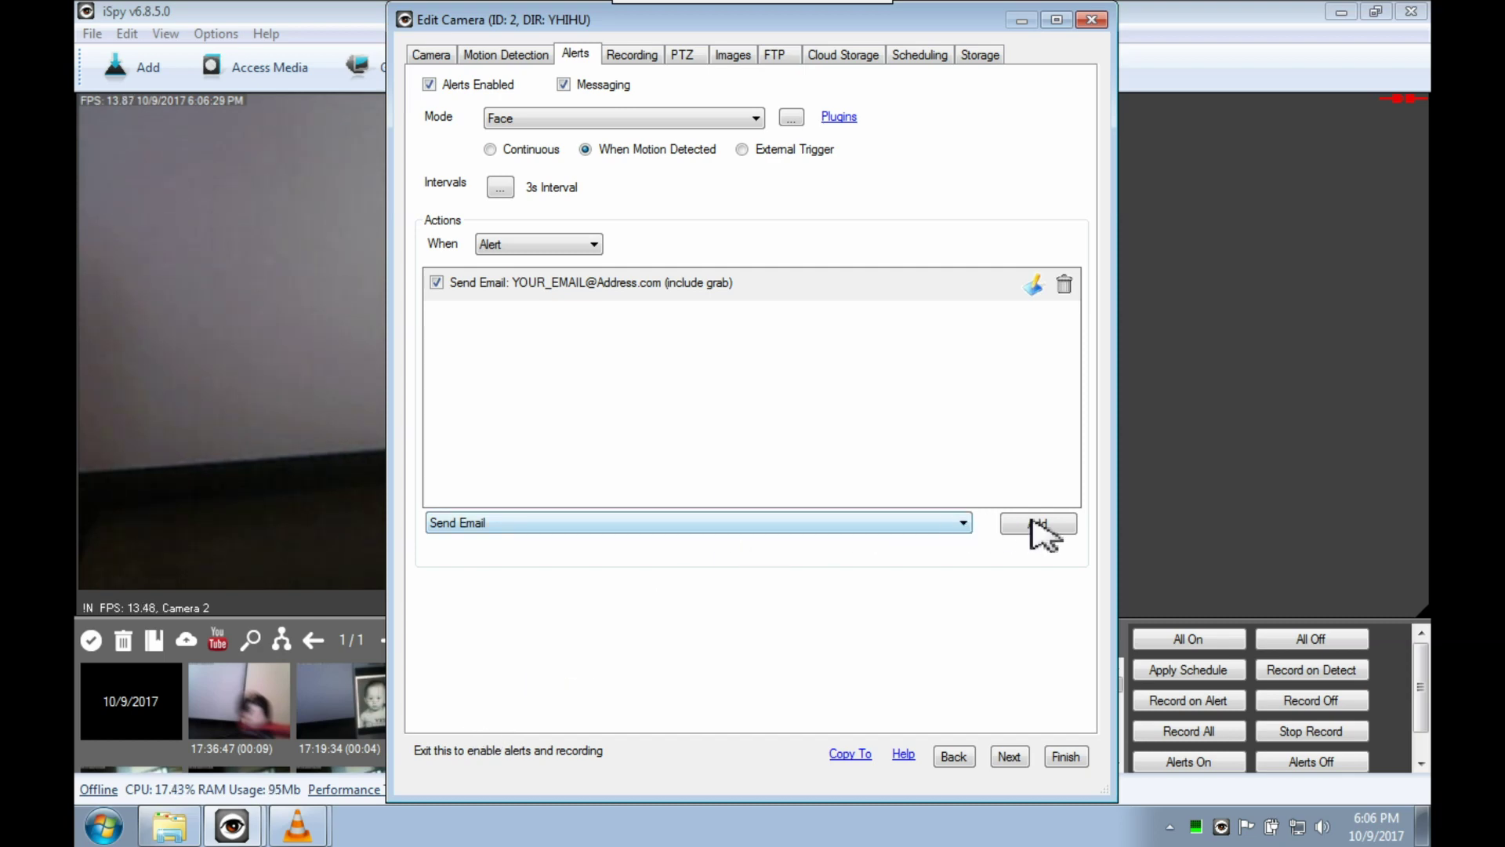
click(593, 245)
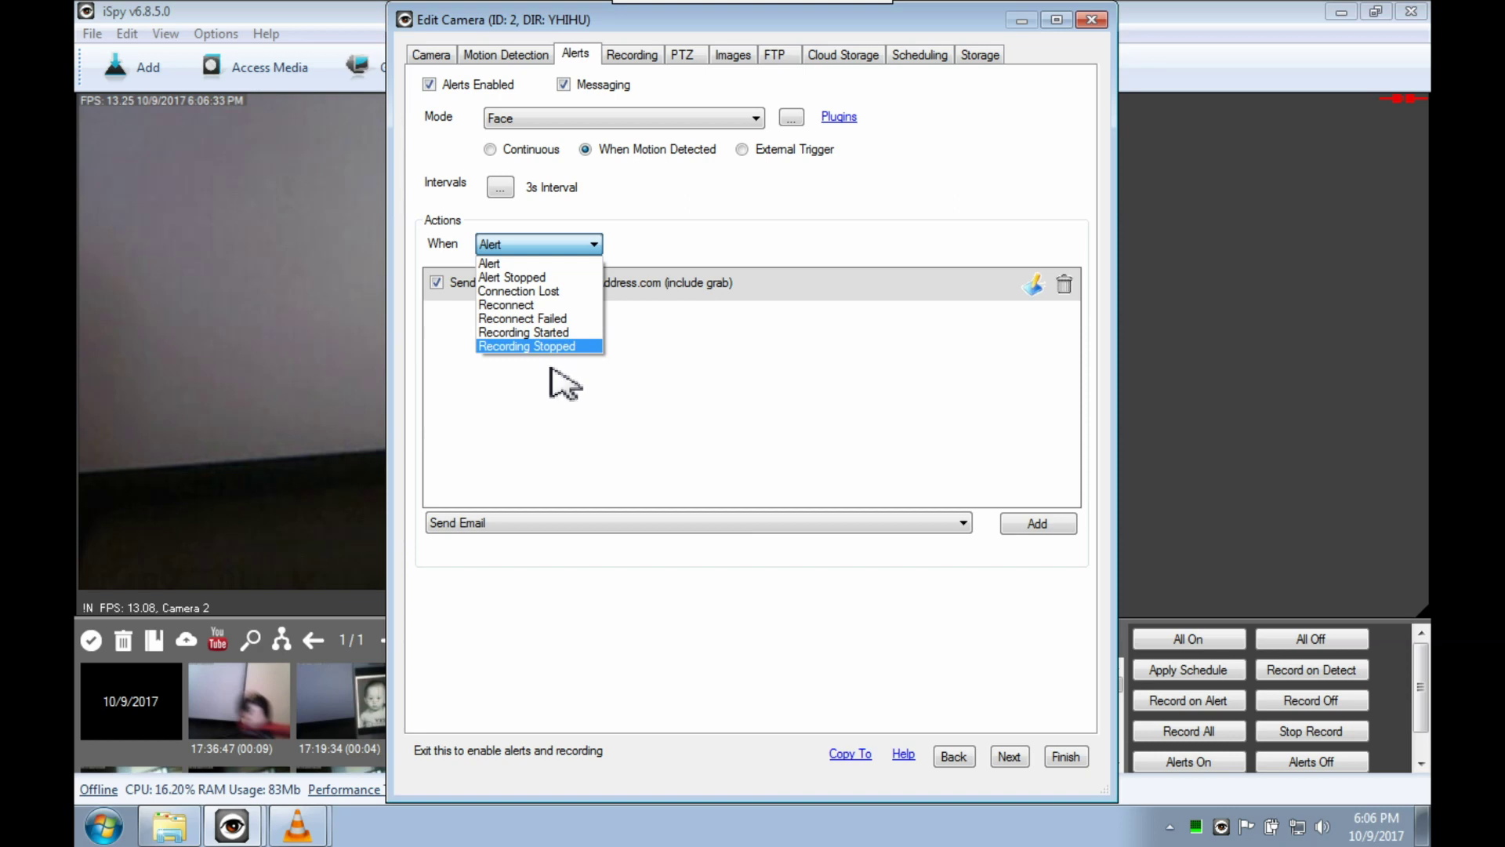
click(854, 480)
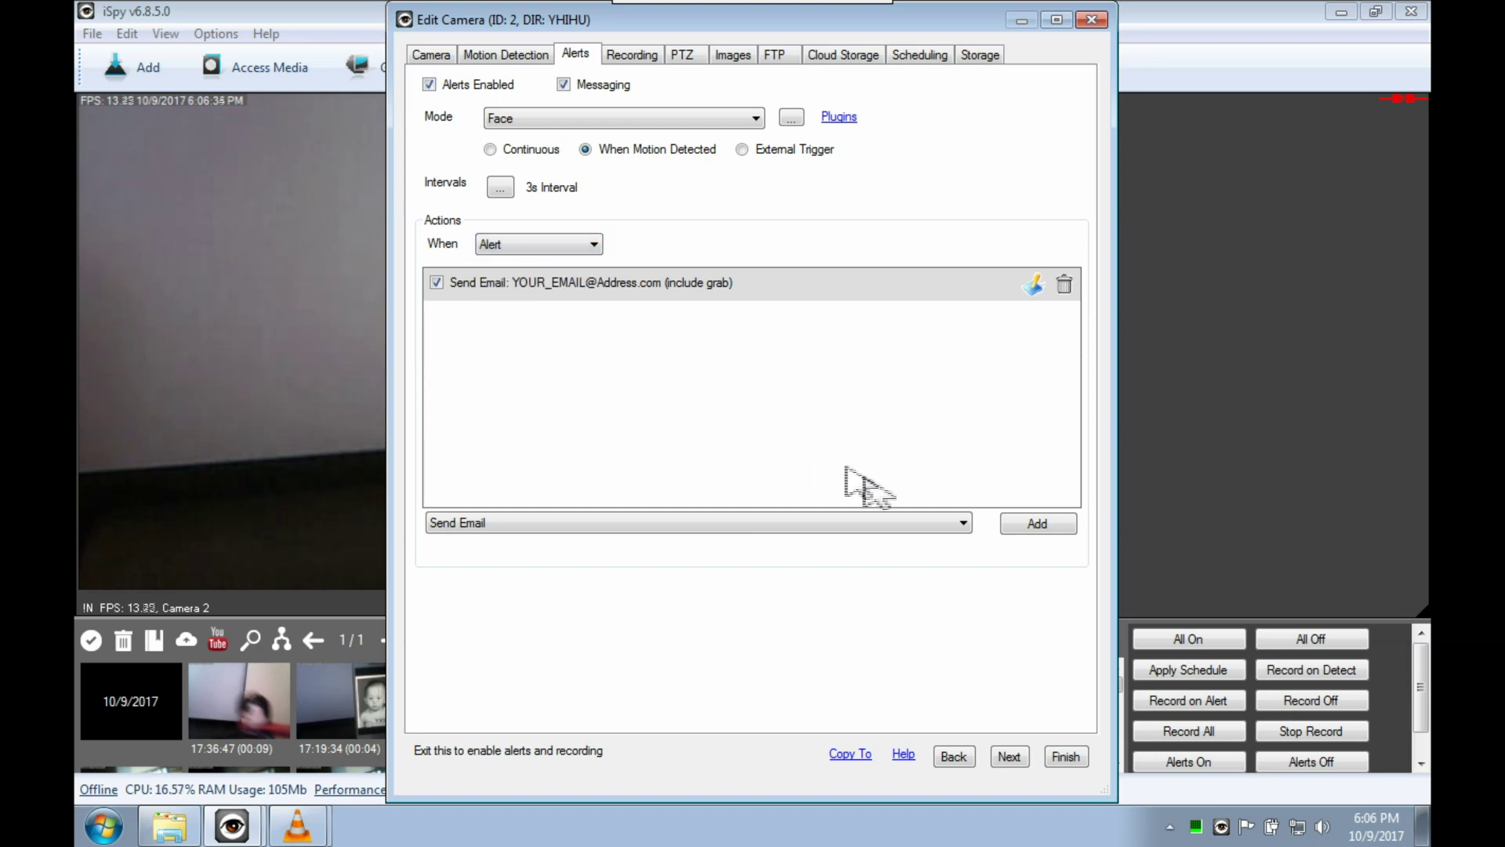
click(1035, 525)
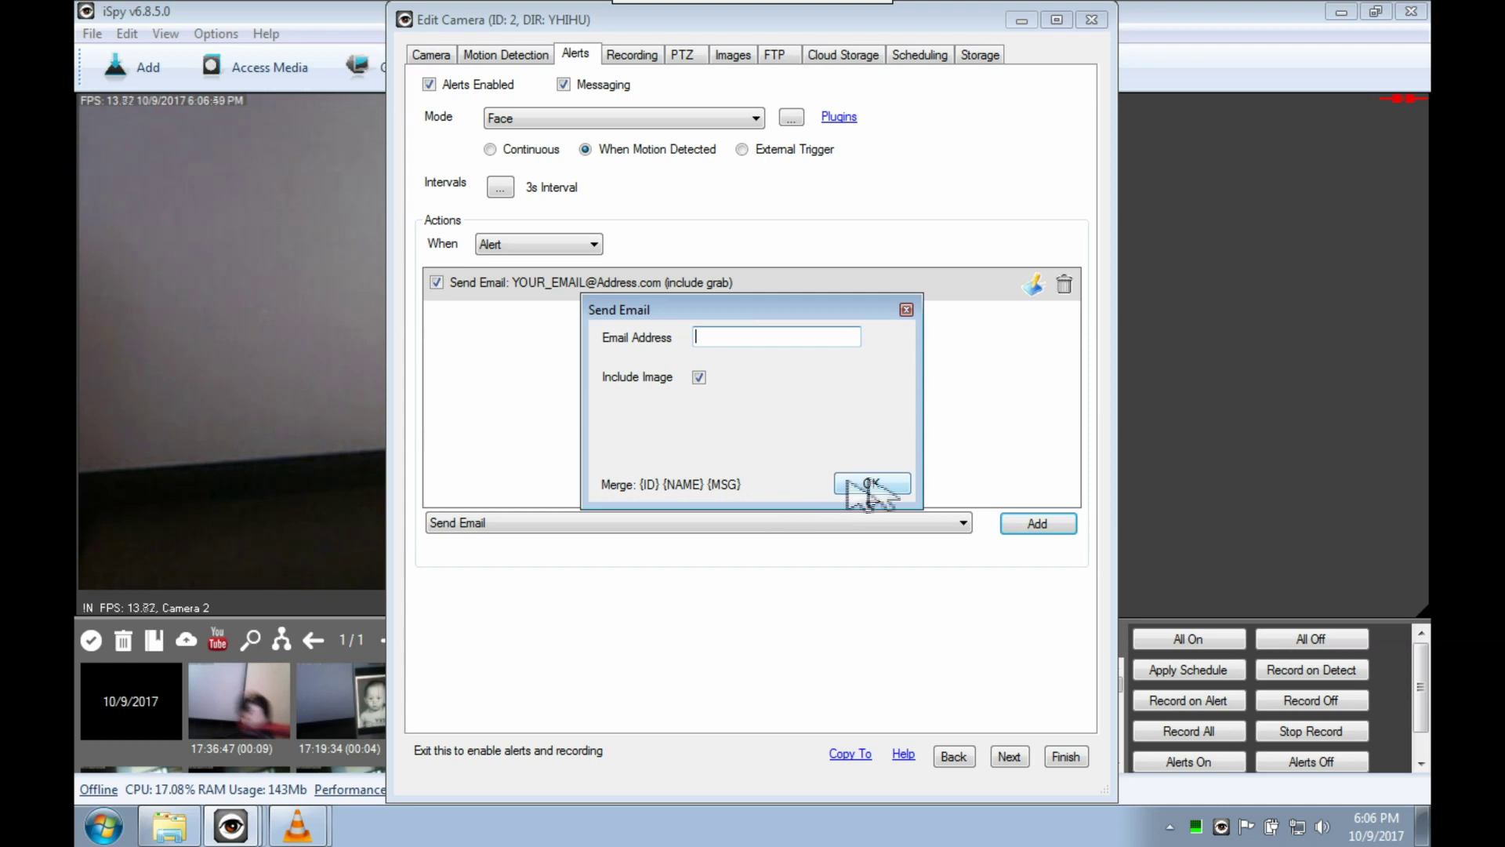
click(884, 478)
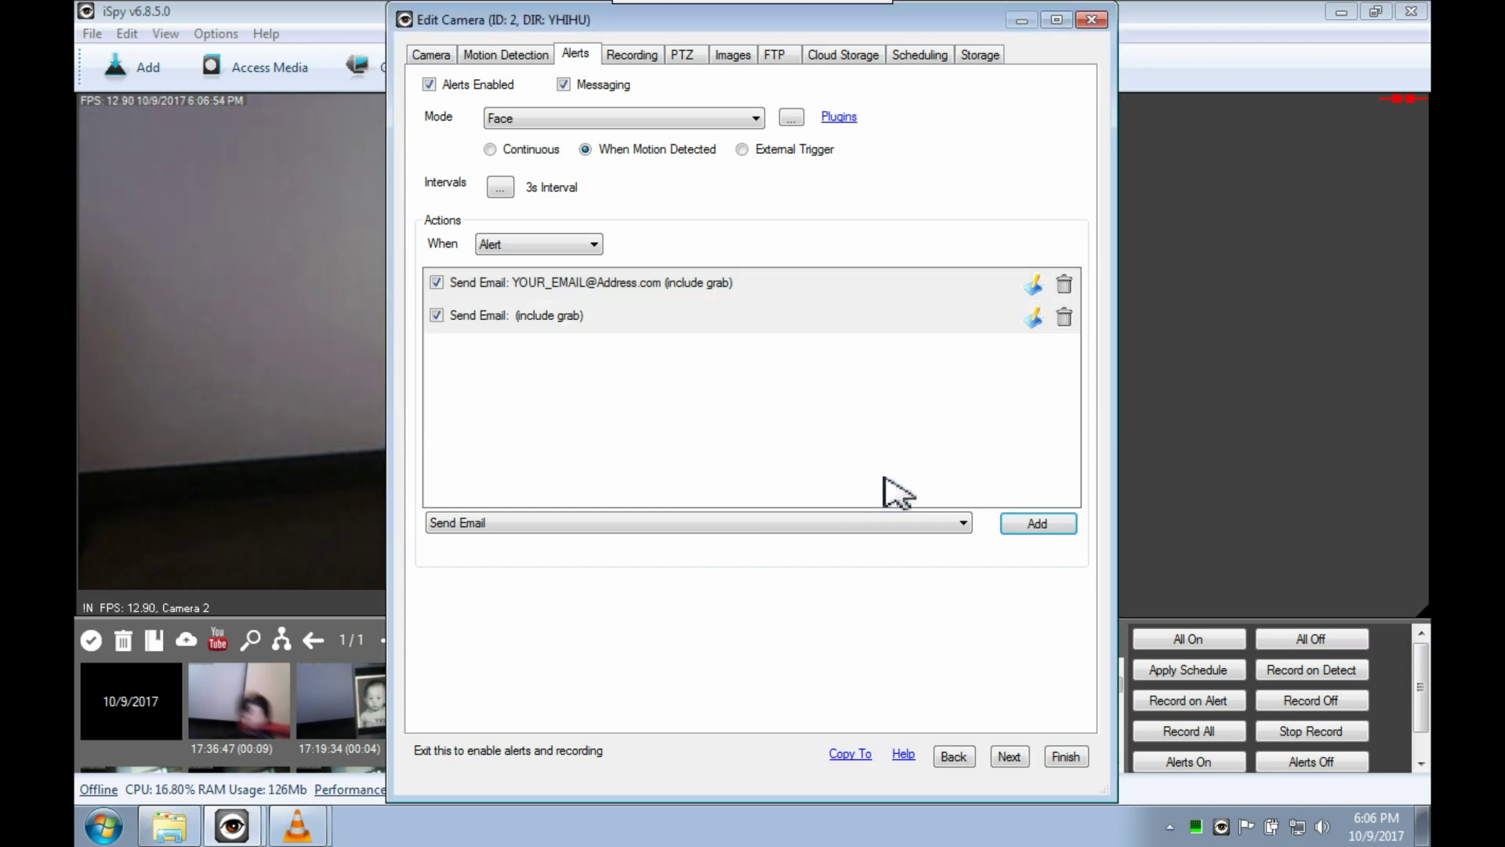
click(632, 55)
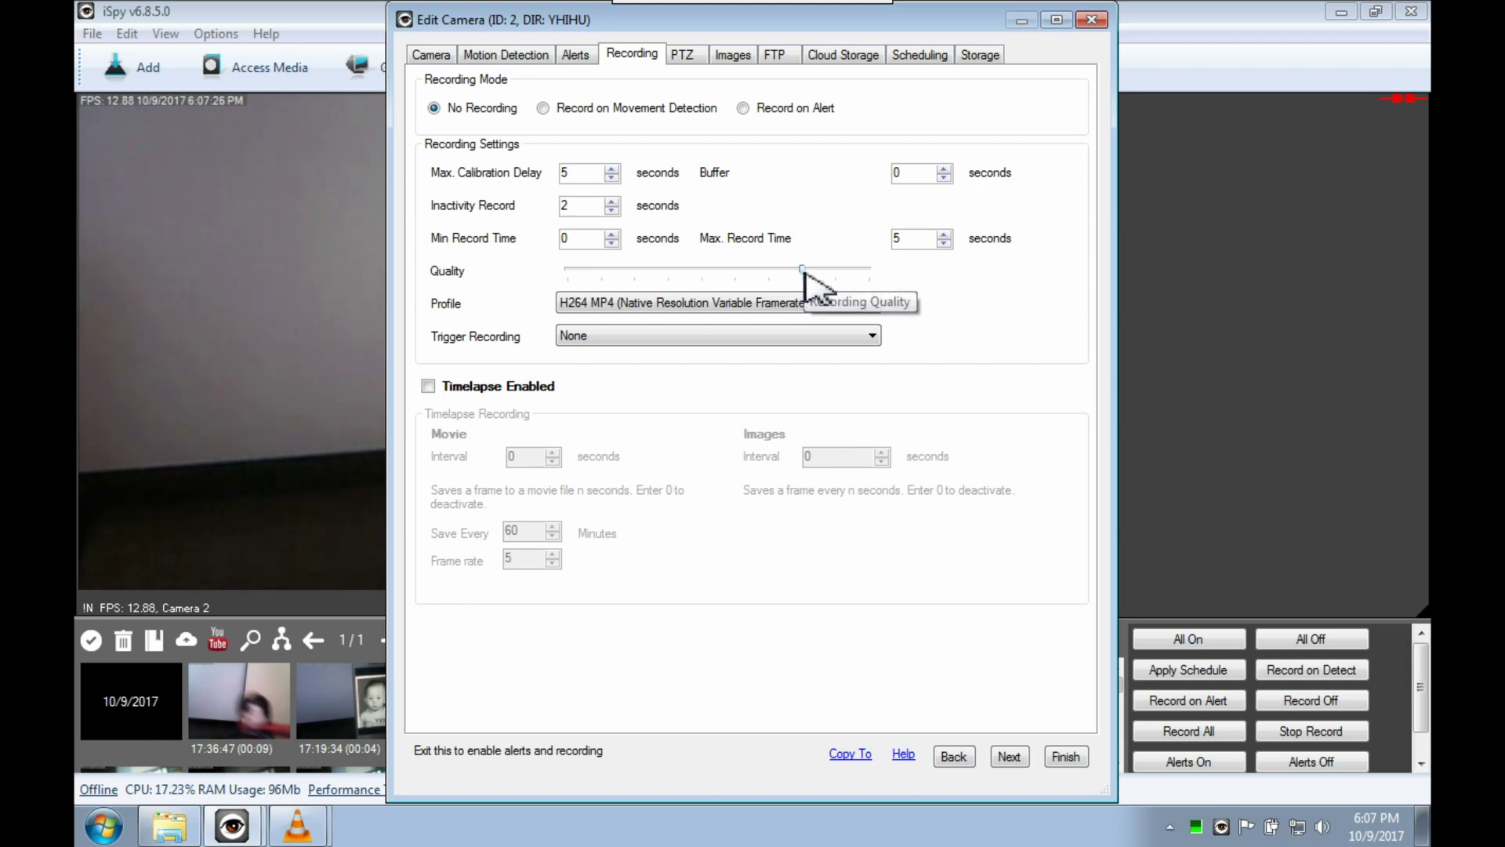
Leave the recording profile on H264 MP4 and the recording trigger on None.
click(870, 304)
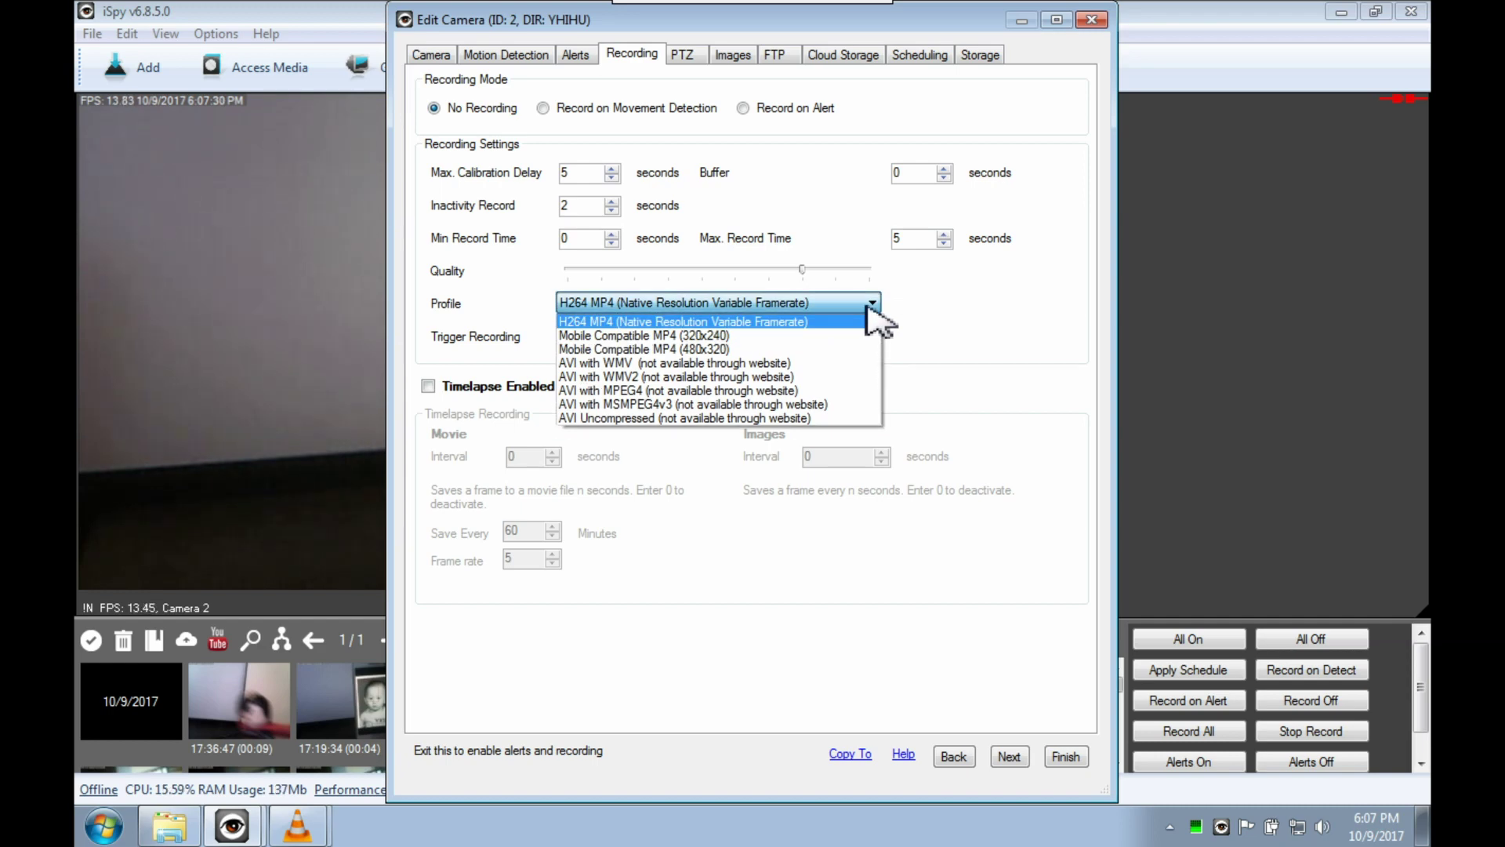
click(867, 308)
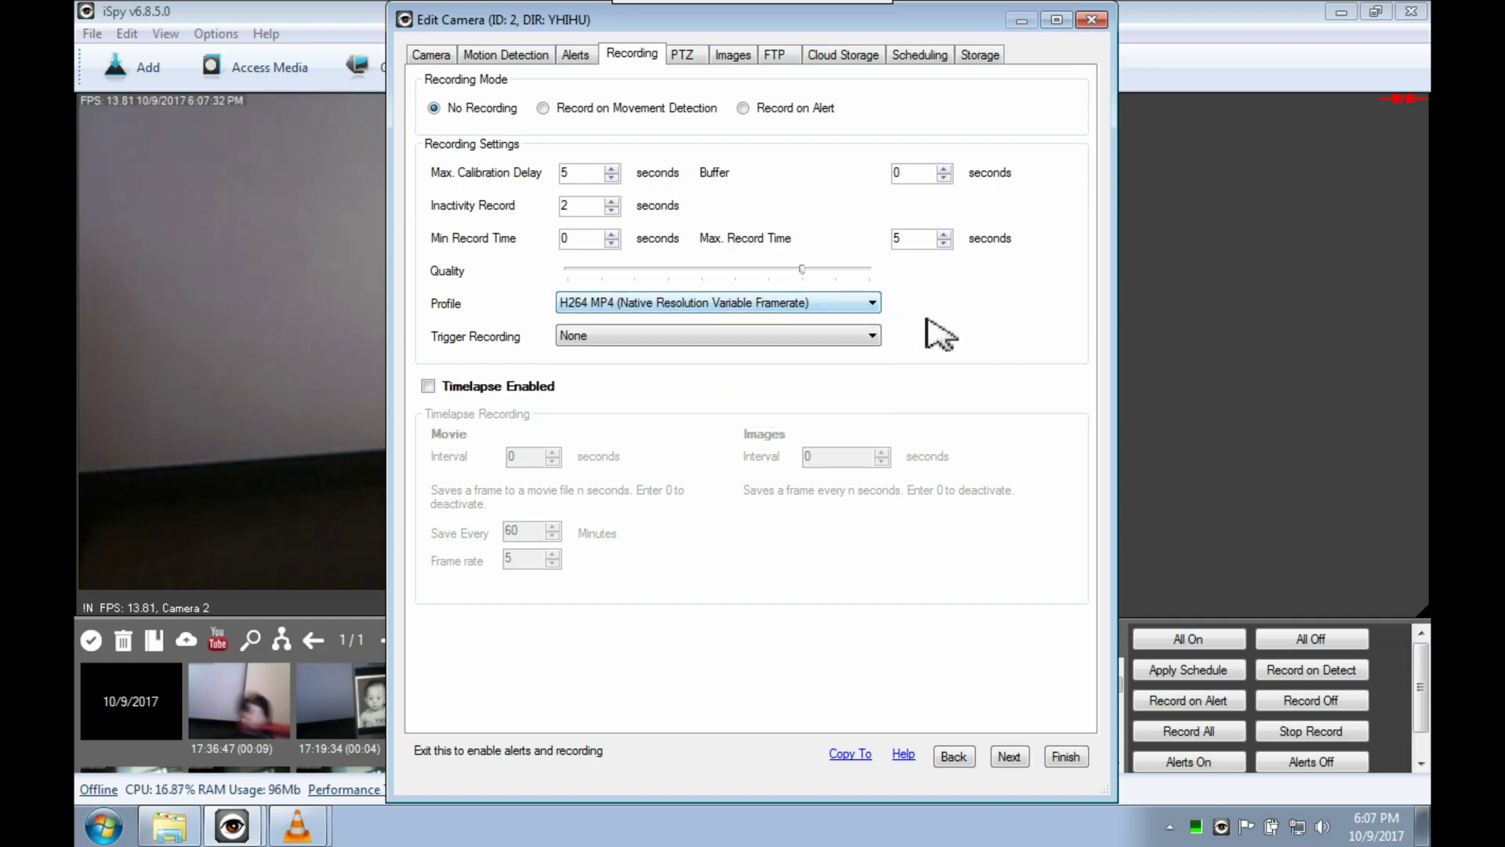
click(871, 337)
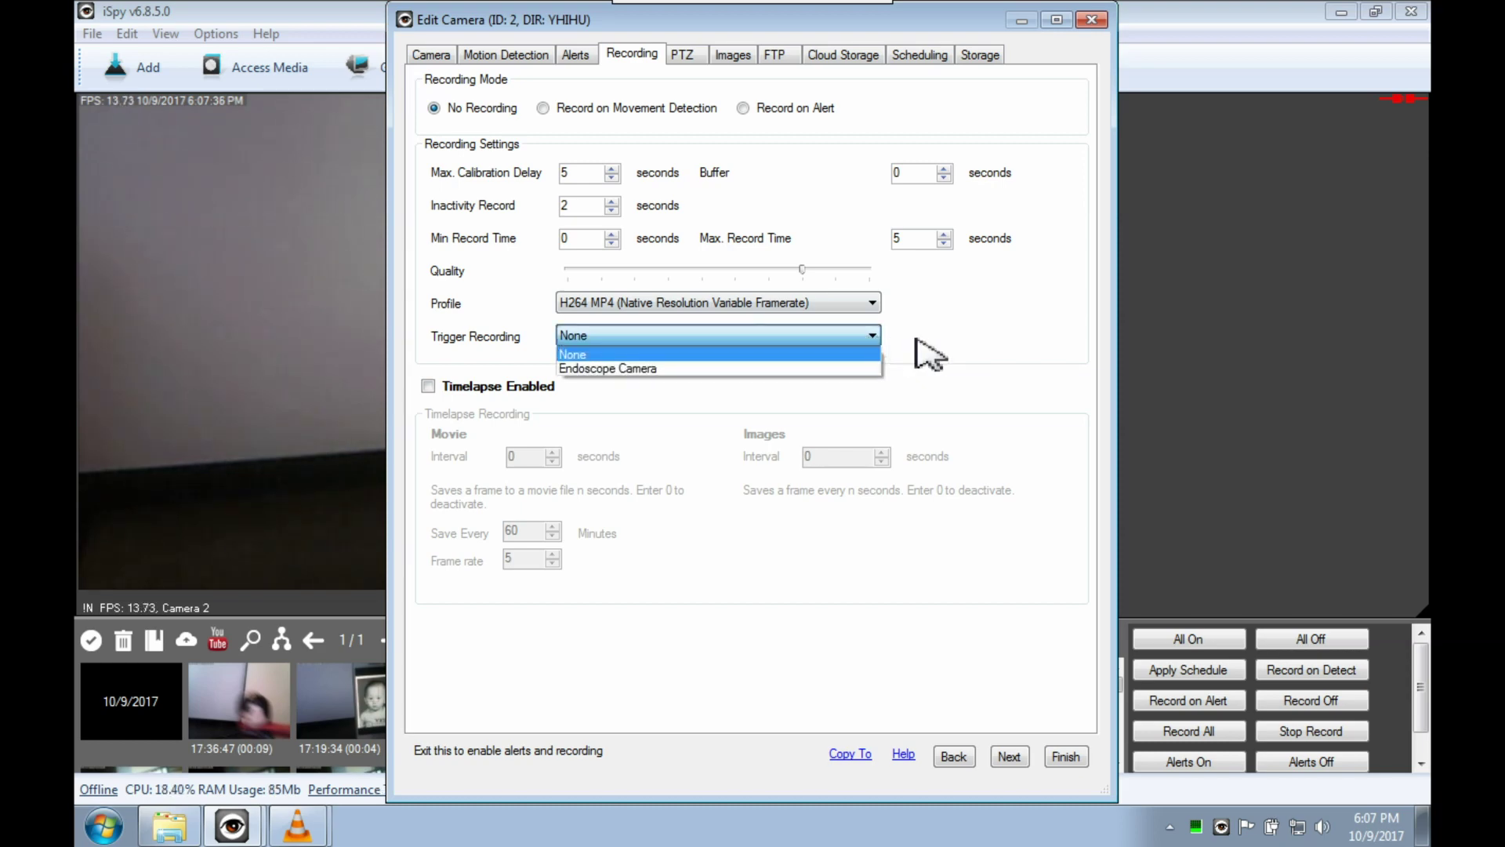
click(917, 340)
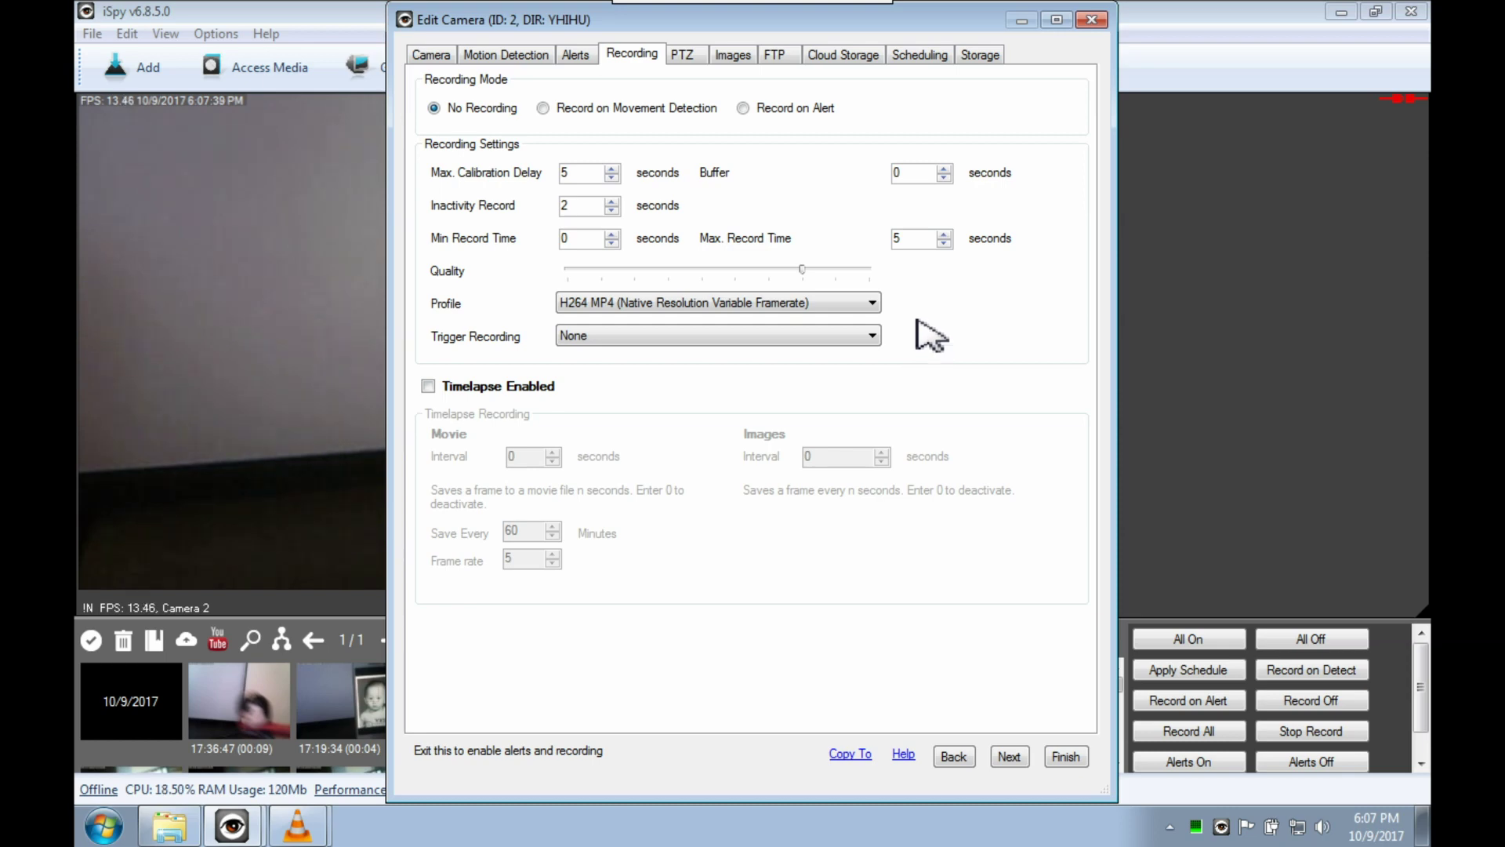
click(688, 59)
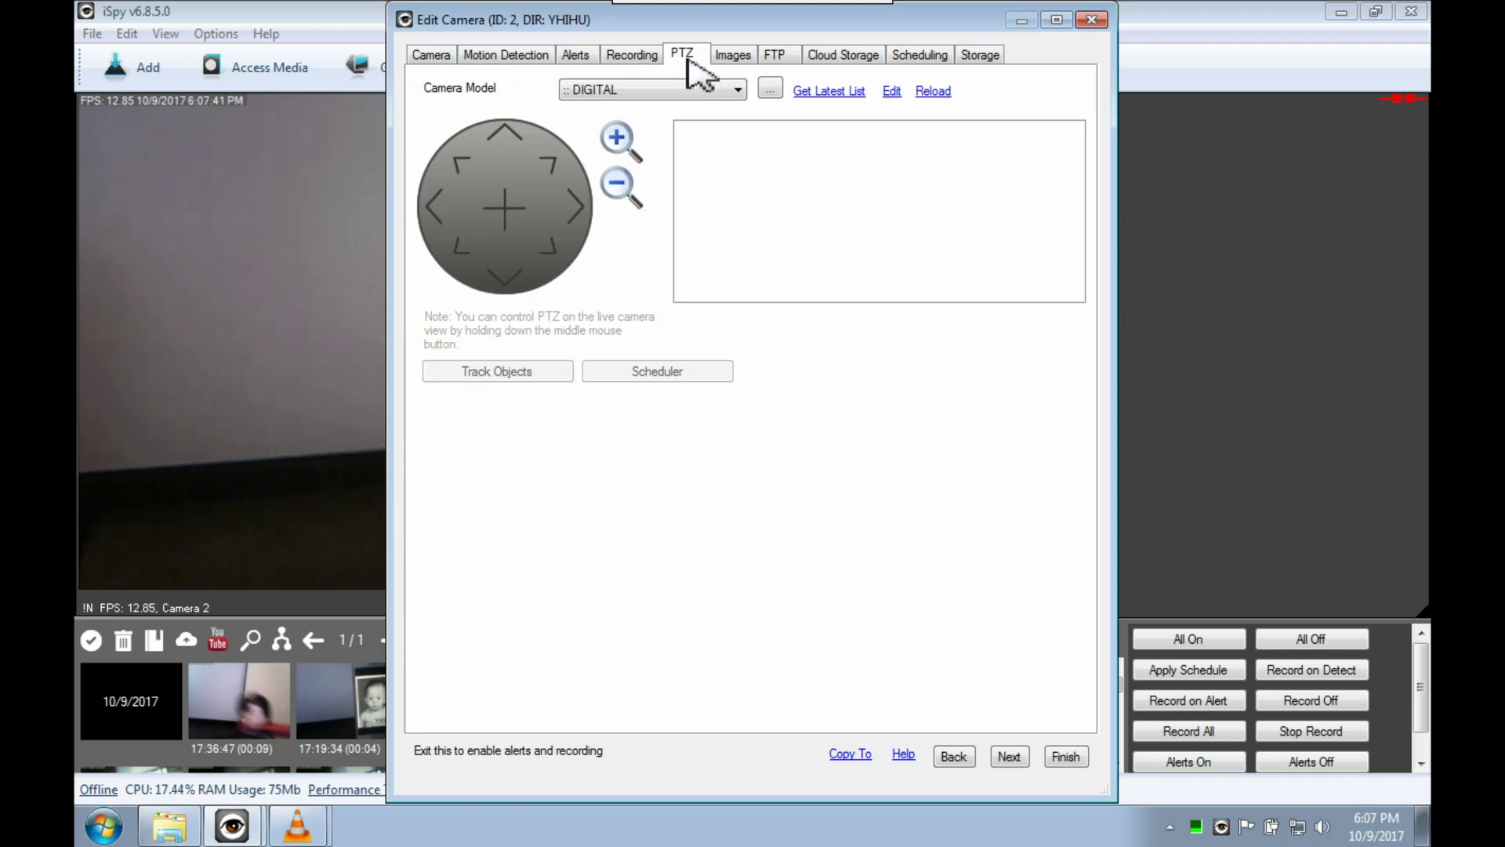
click(729, 63)
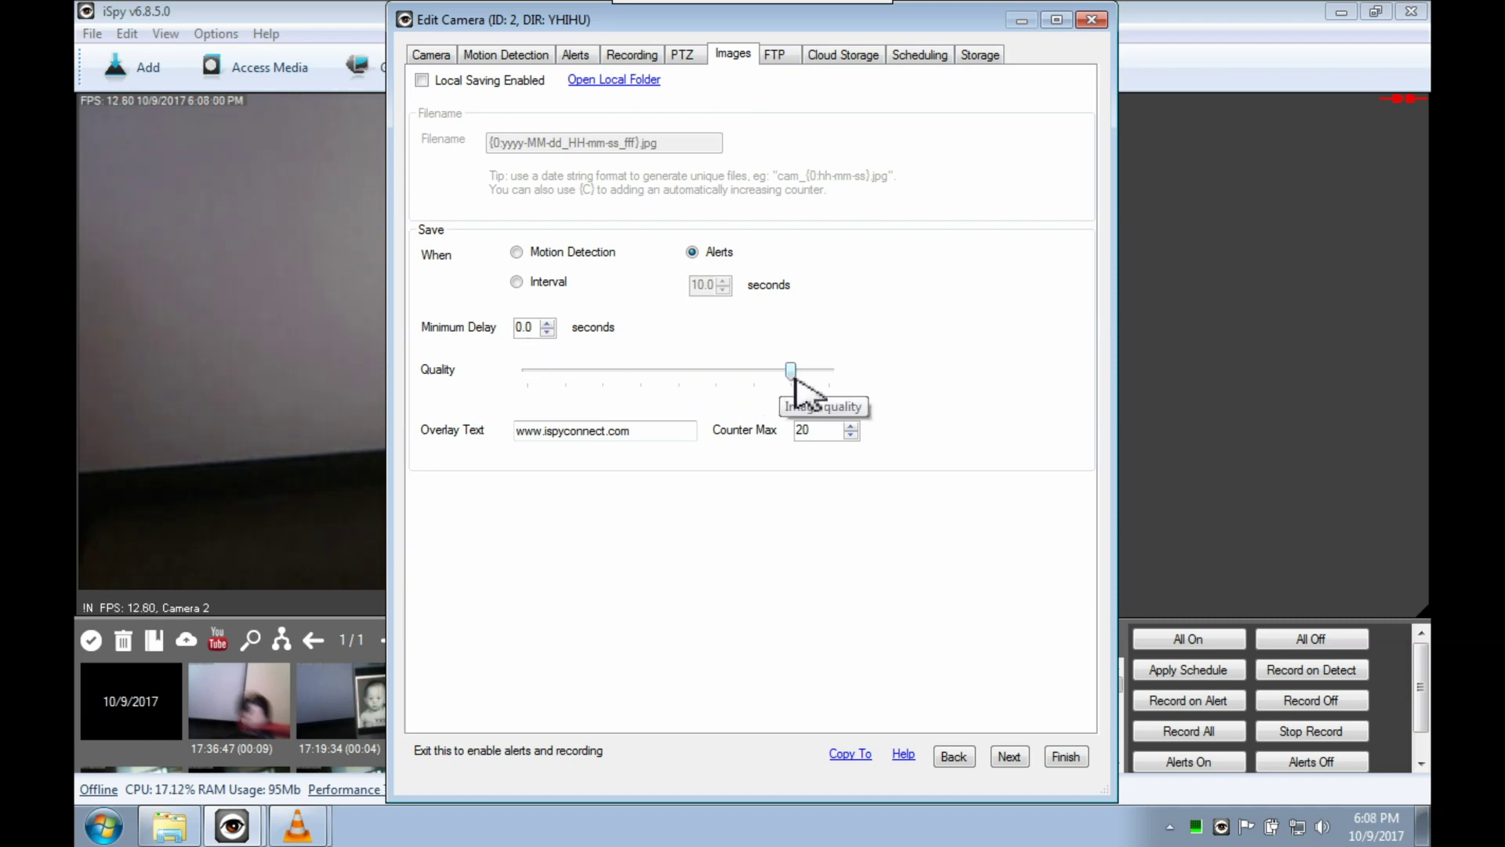
key(Tab)
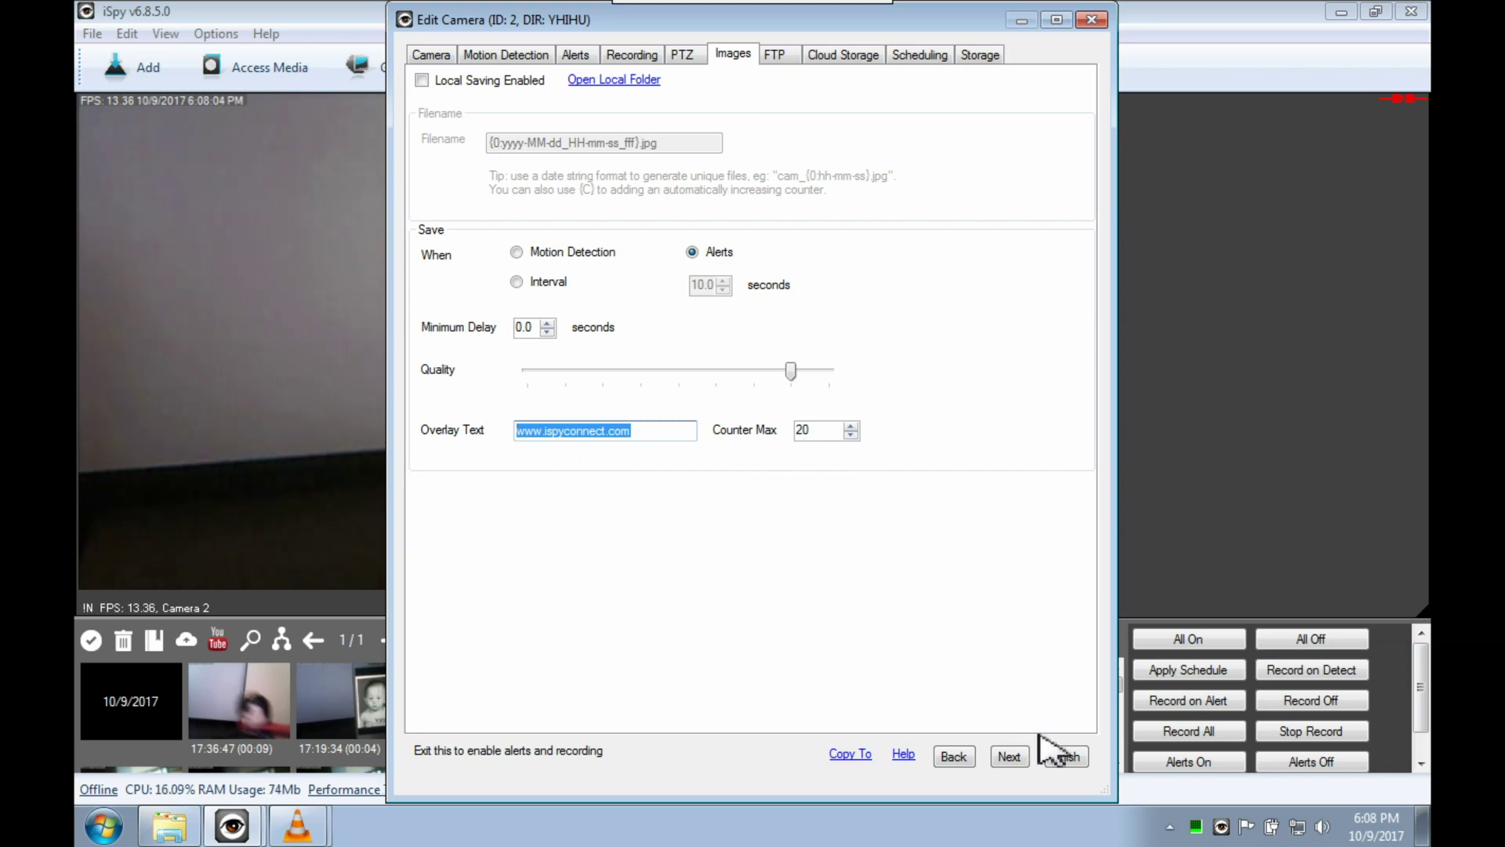
click(1078, 755)
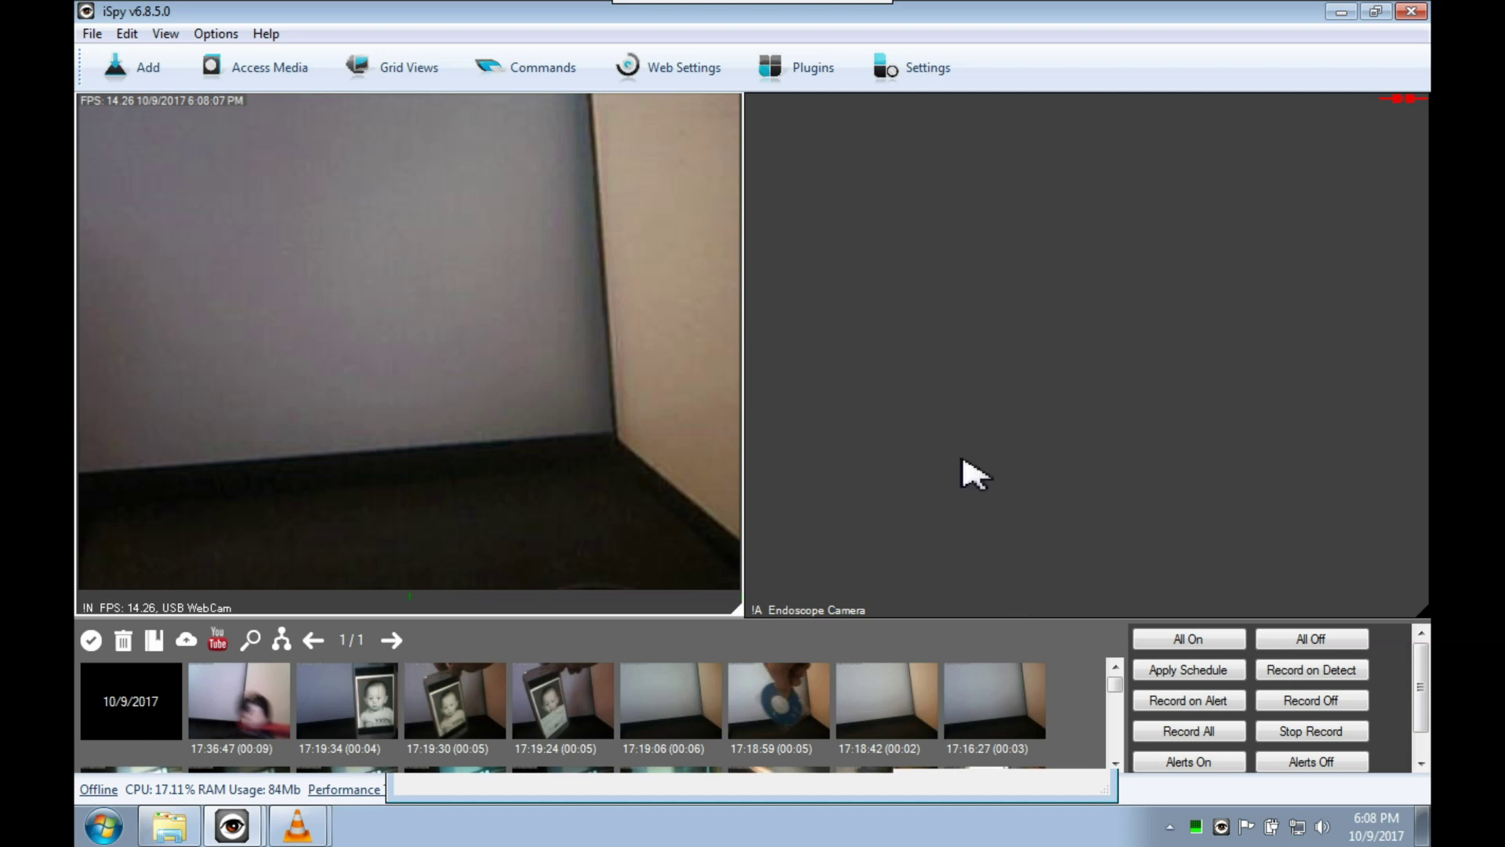
Keep the Default playback mode in Settings and view the smtp.gmail.com port 587 email settings.
click(936, 95)
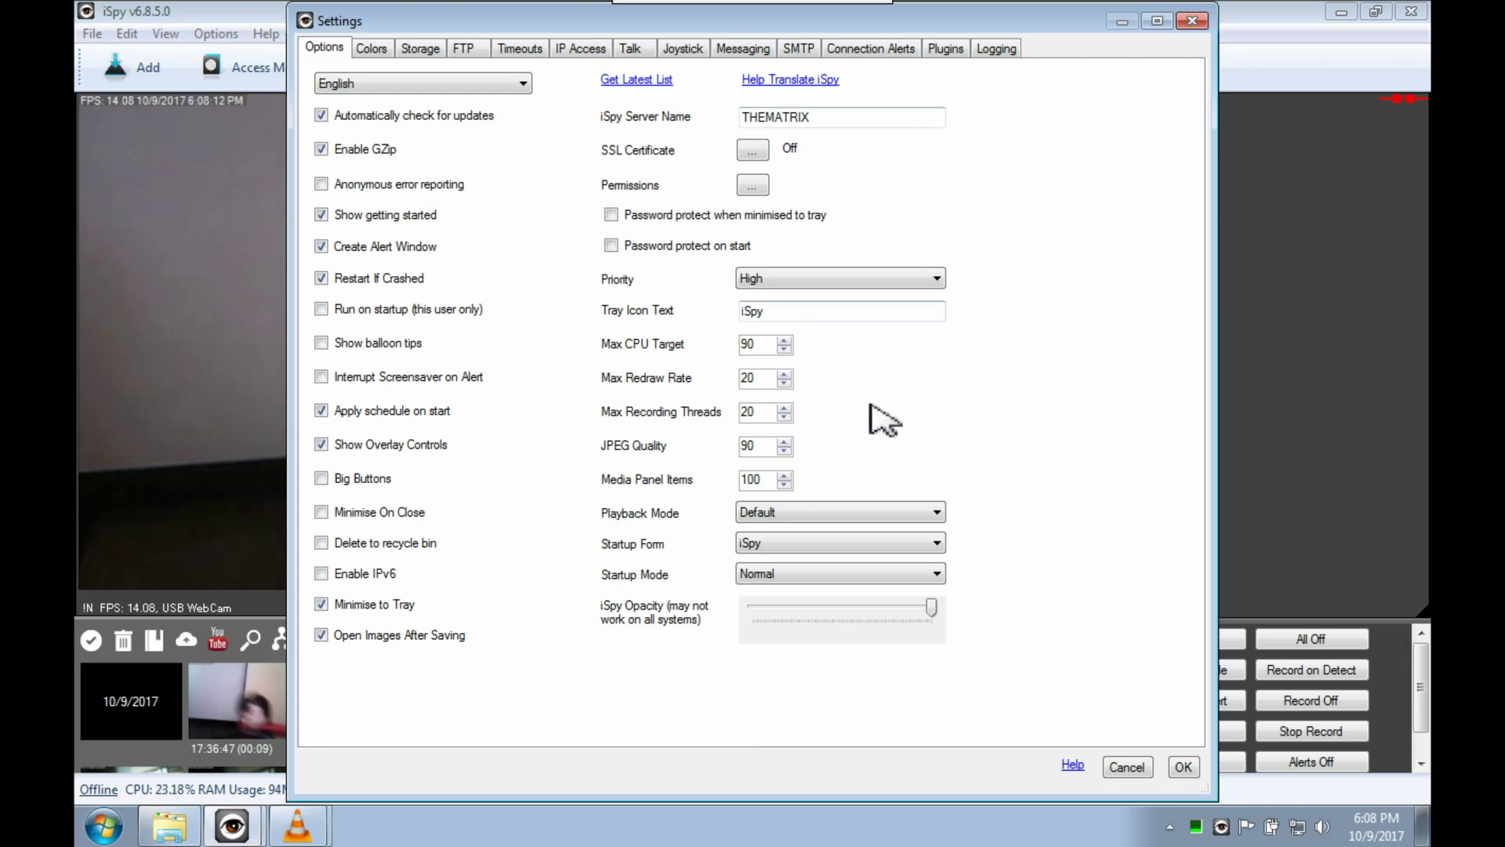
click(840, 515)
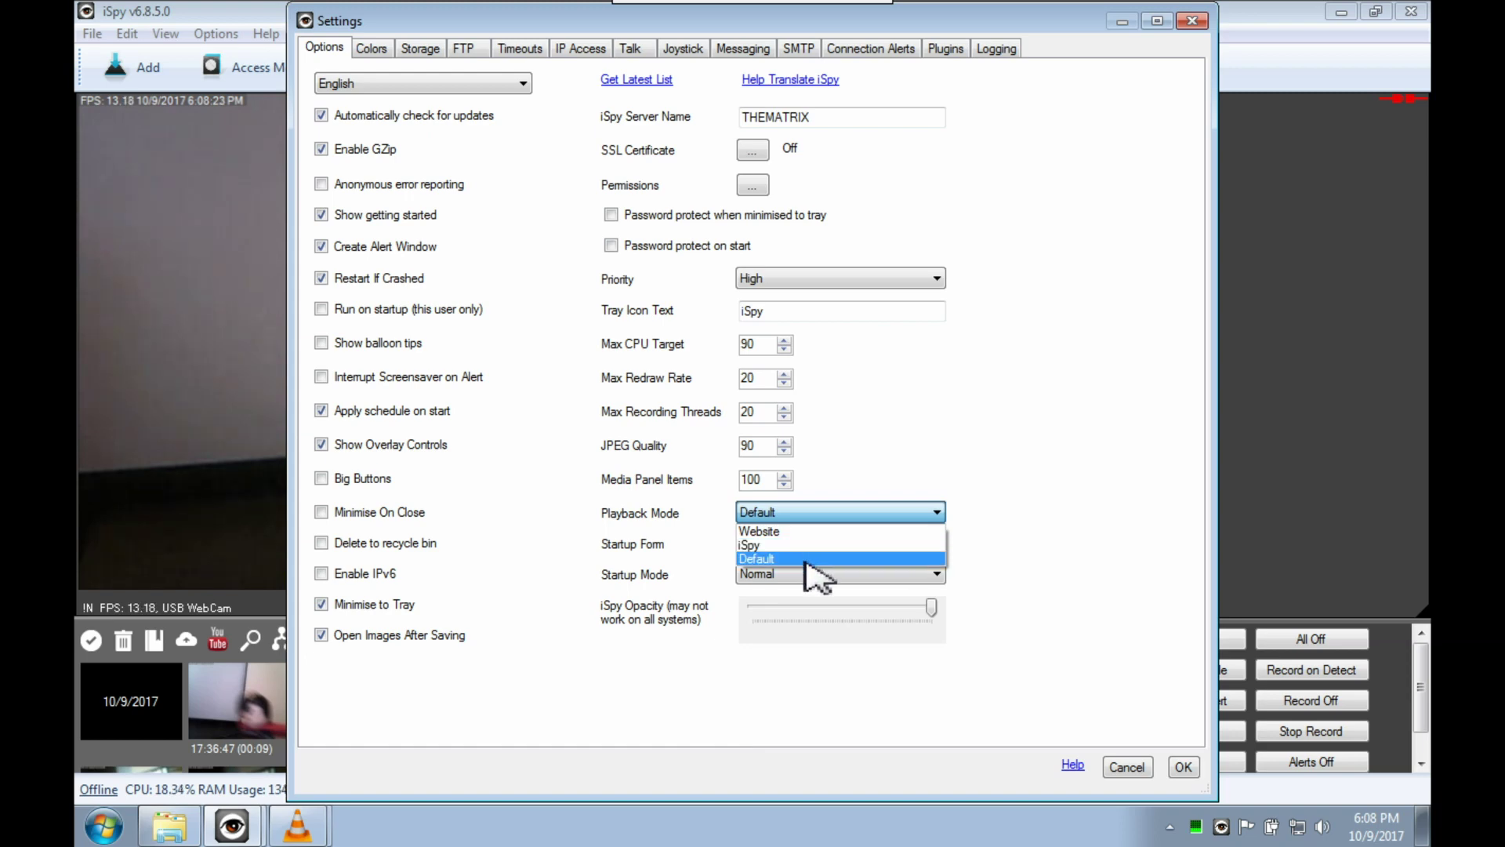
click(1020, 566)
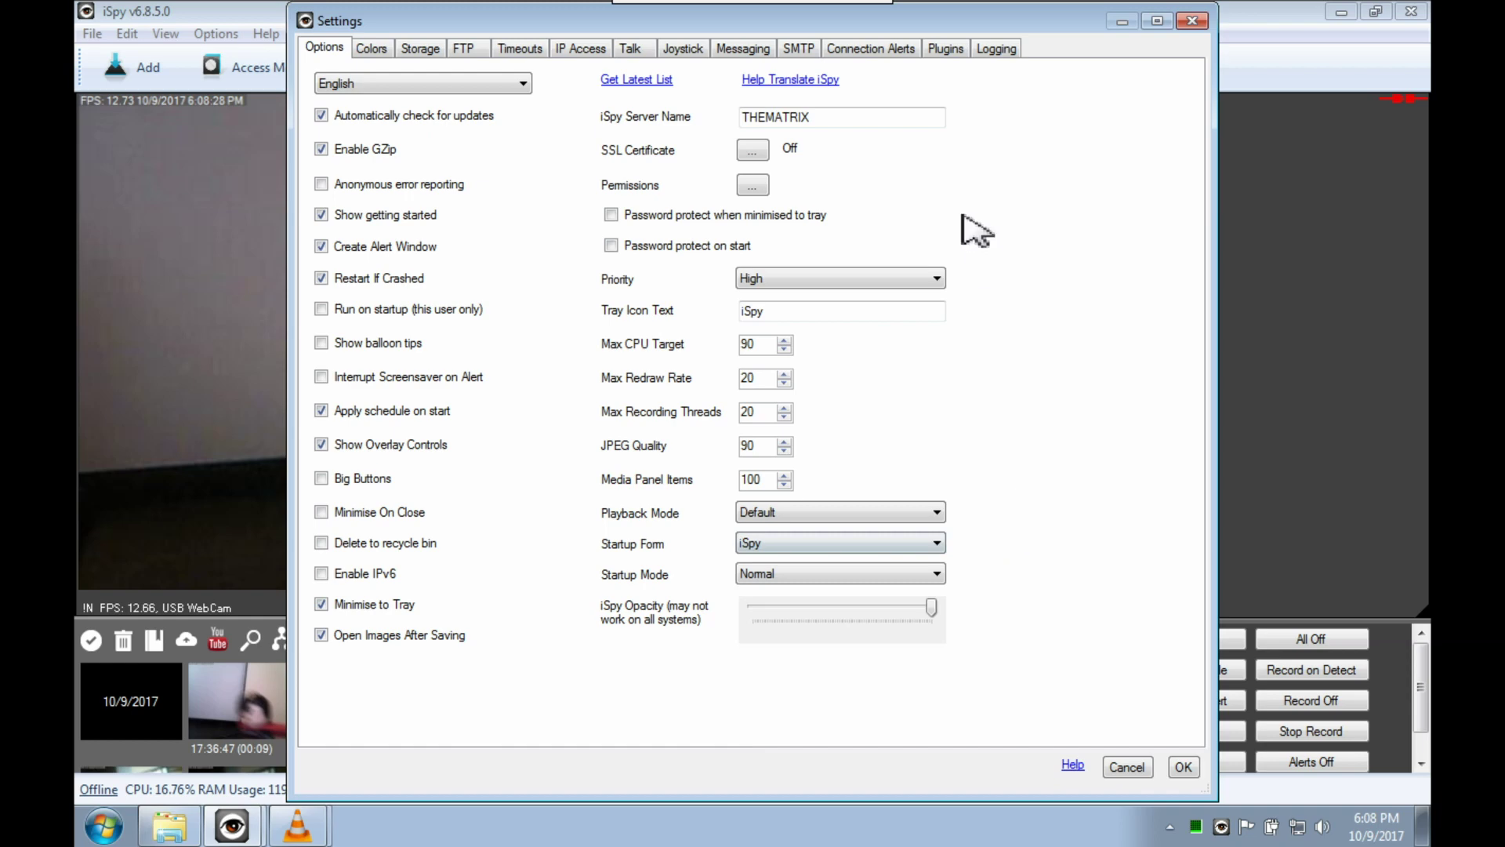
click(794, 49)
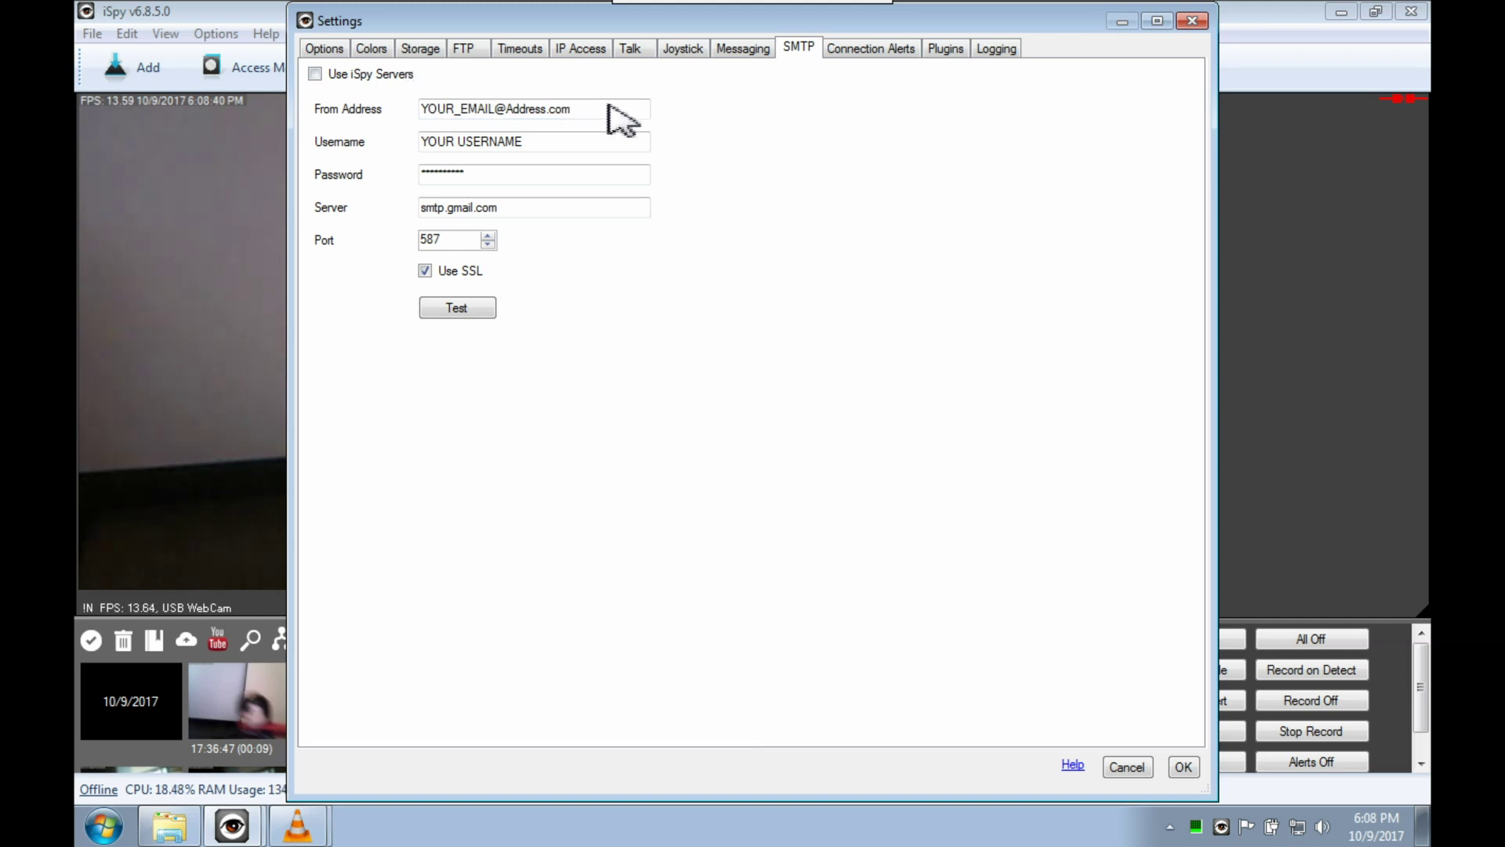
Fill in From Address, Username, Password and Server smtp.gmail.com, check the message templates, and save.
drag(590, 109, 436, 111)
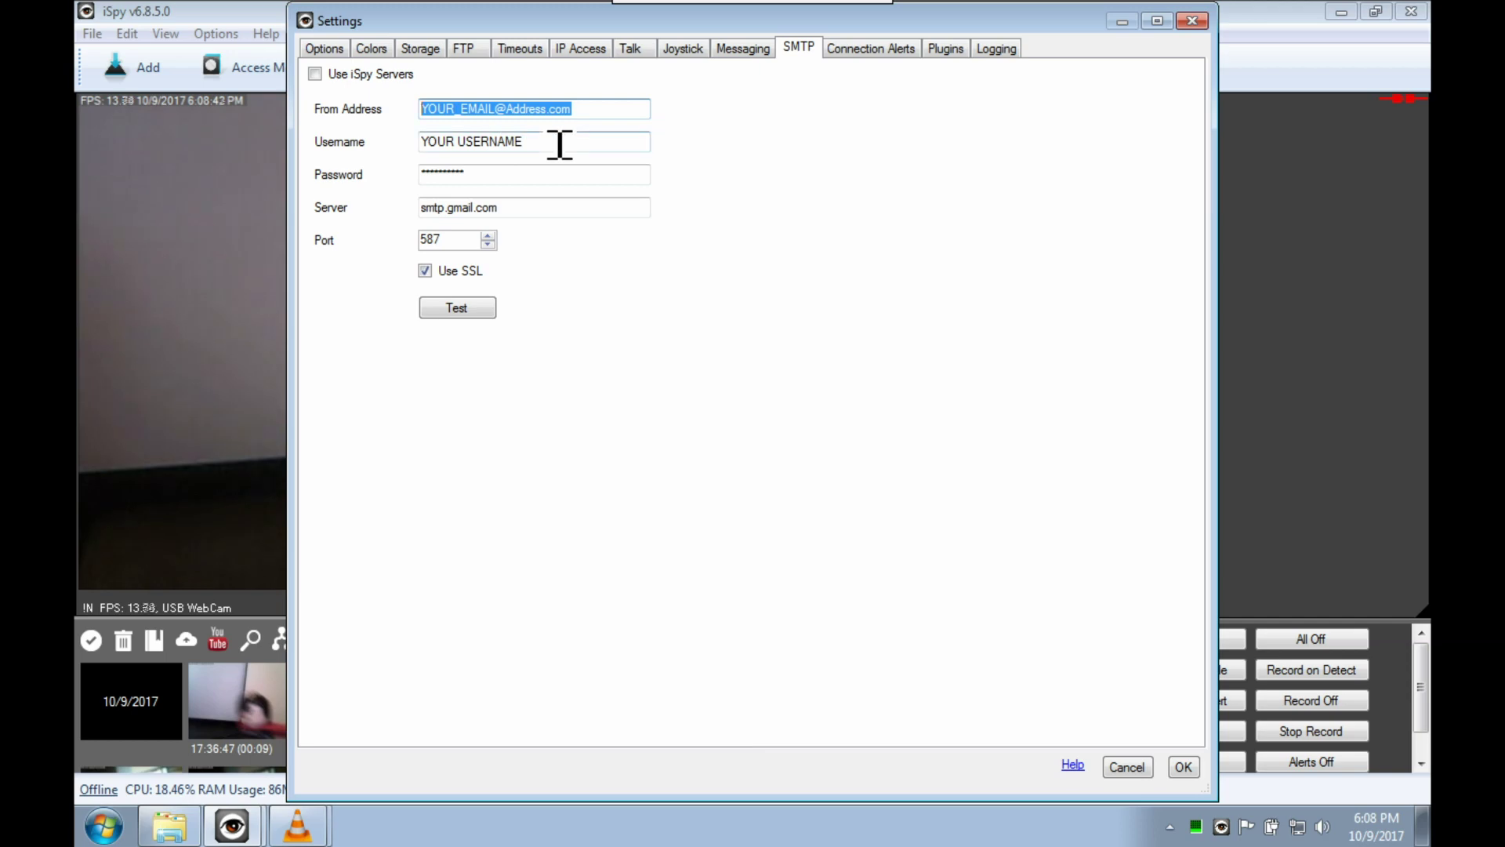
drag(558, 144, 390, 148)
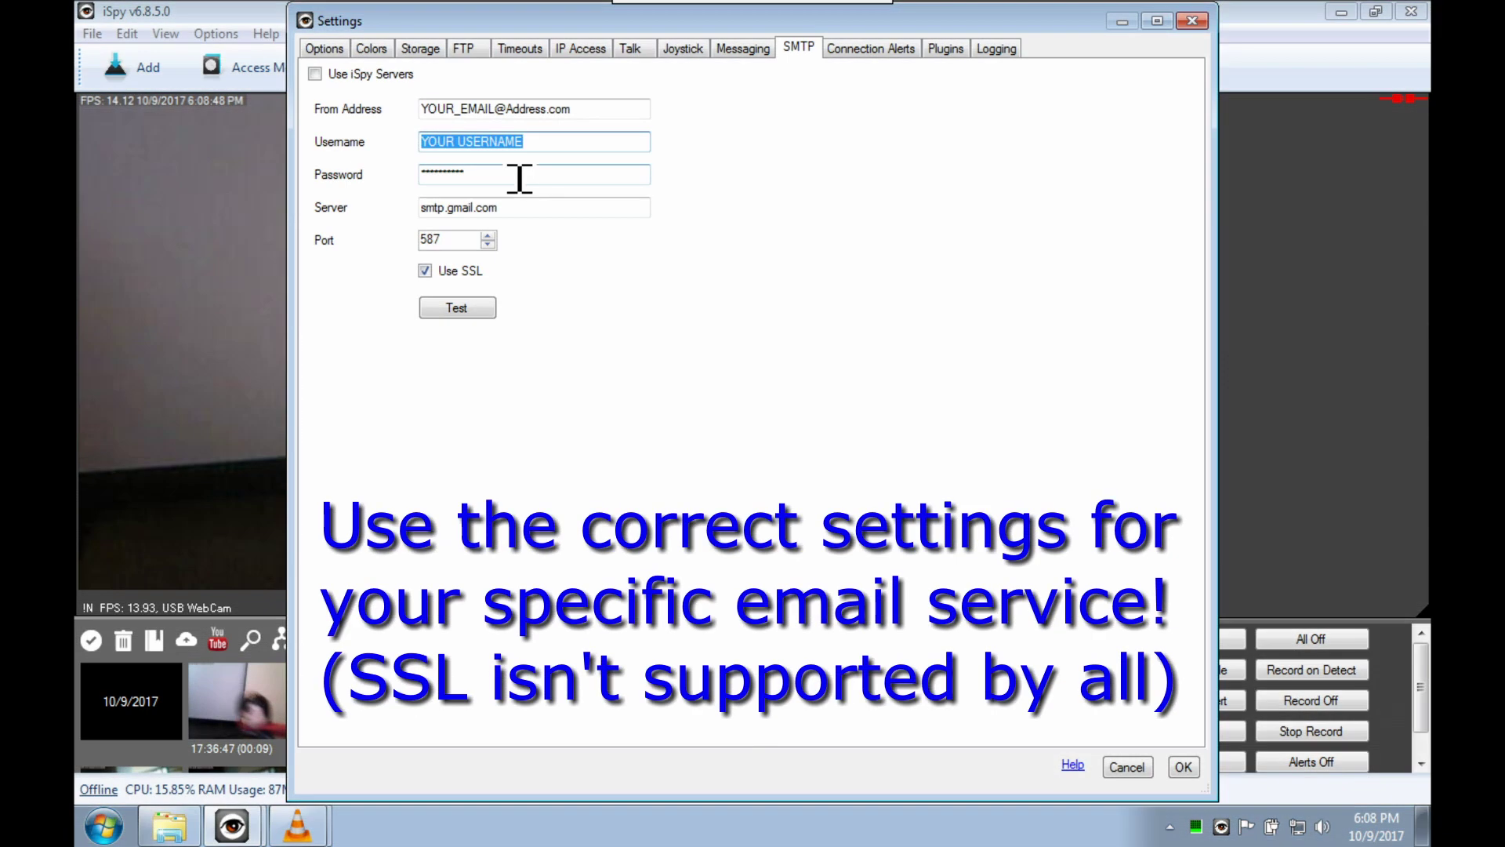
click(402, 177)
drag(402, 179, 426, 207)
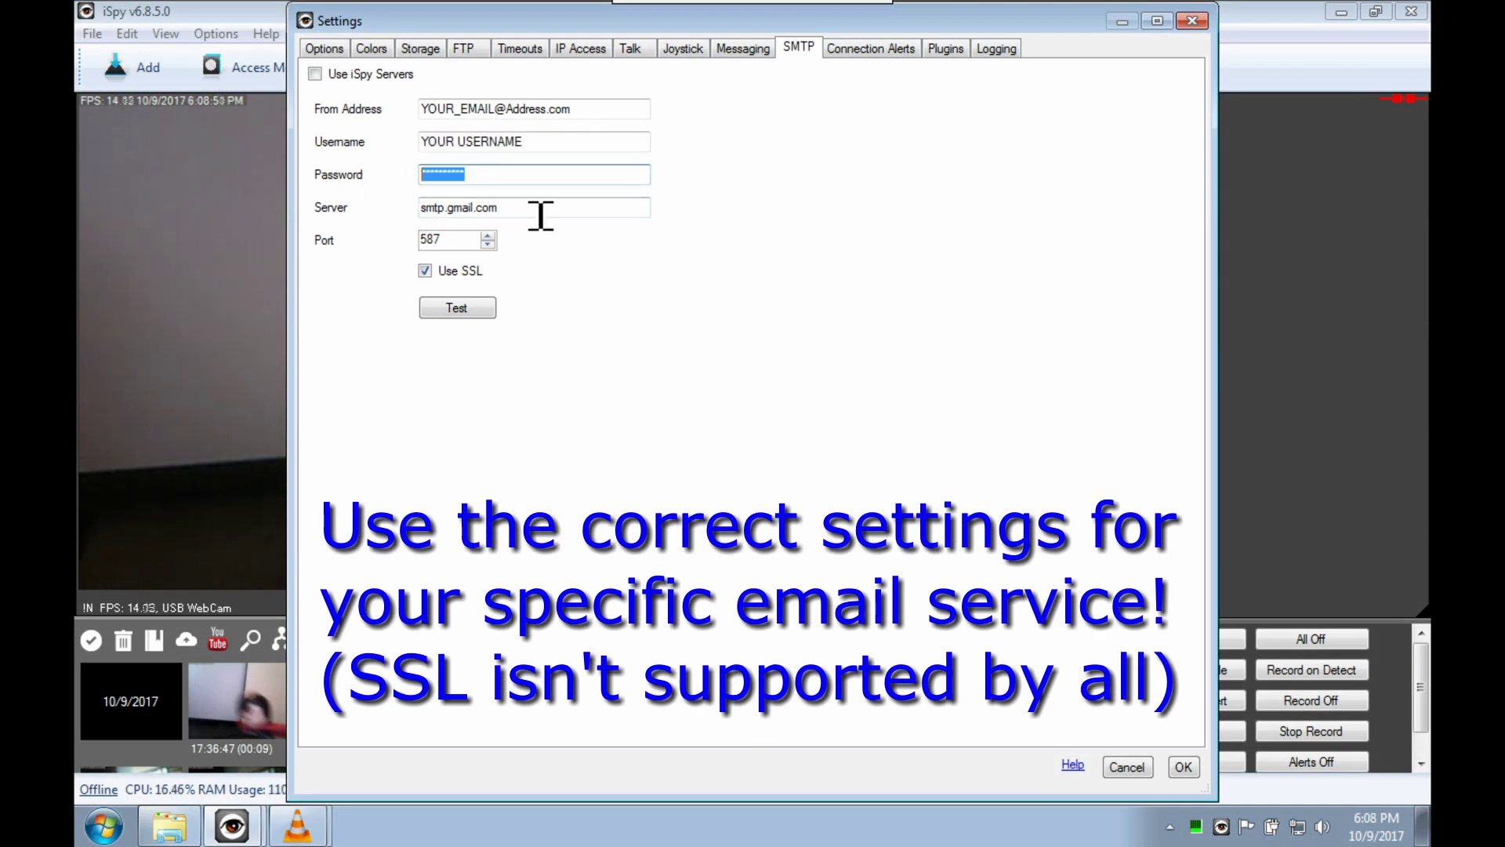
drag(538, 212, 407, 239)
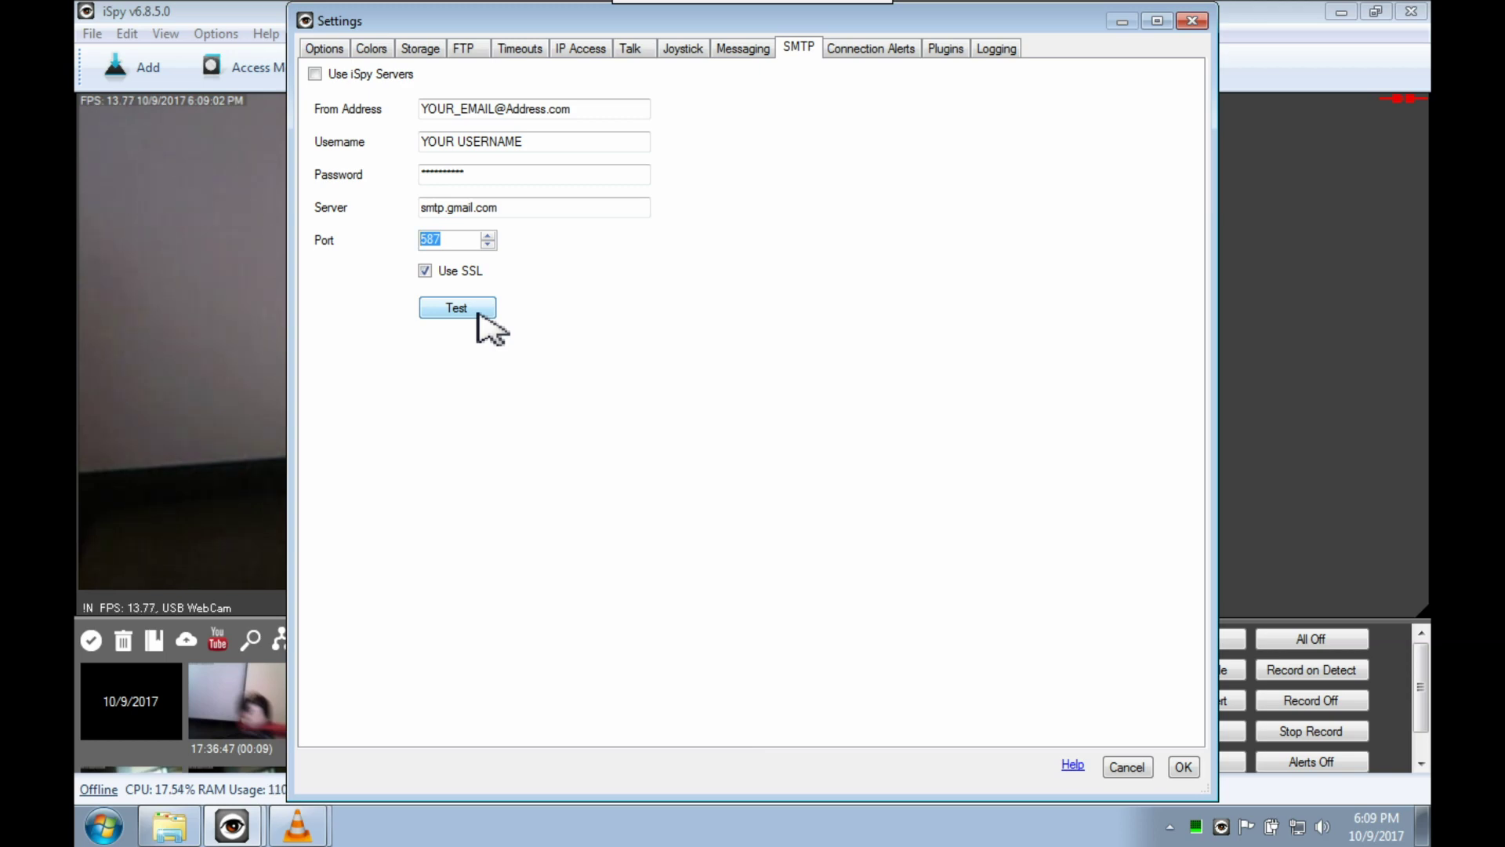
click(737, 50)
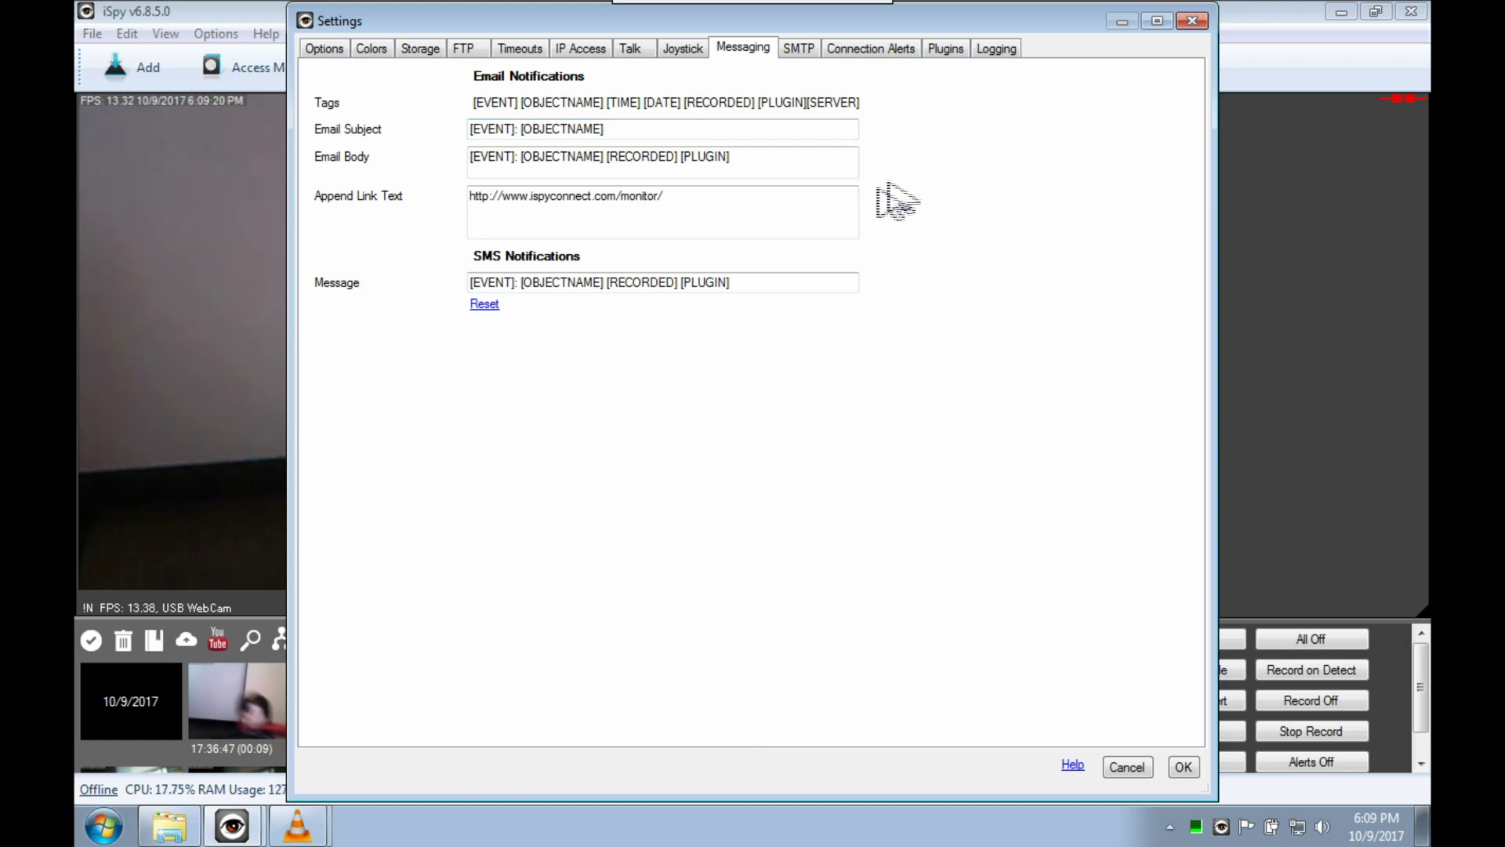
click(1185, 769)
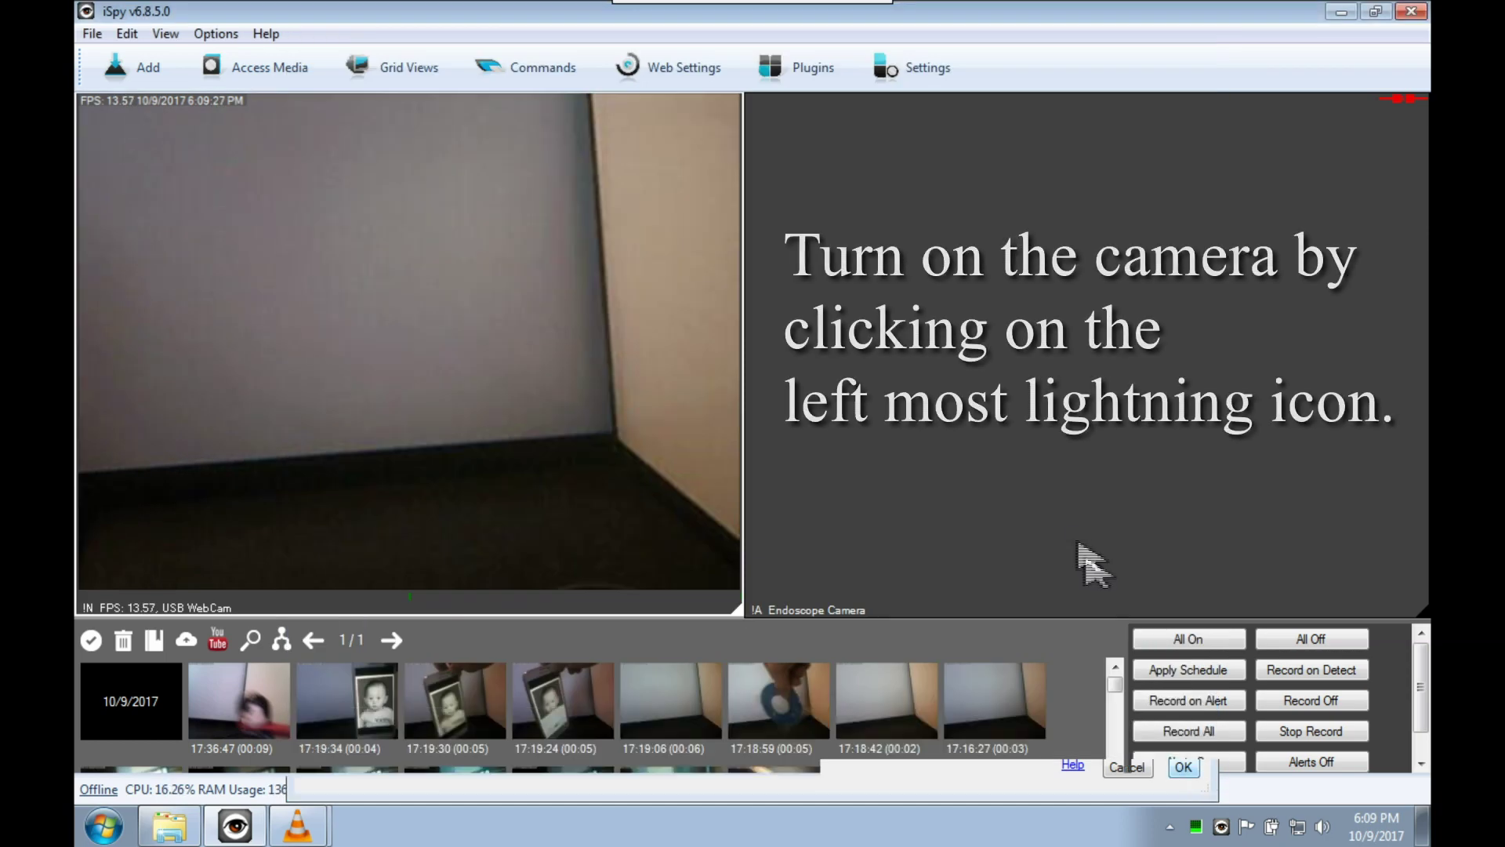
mouse_move(345, 575)
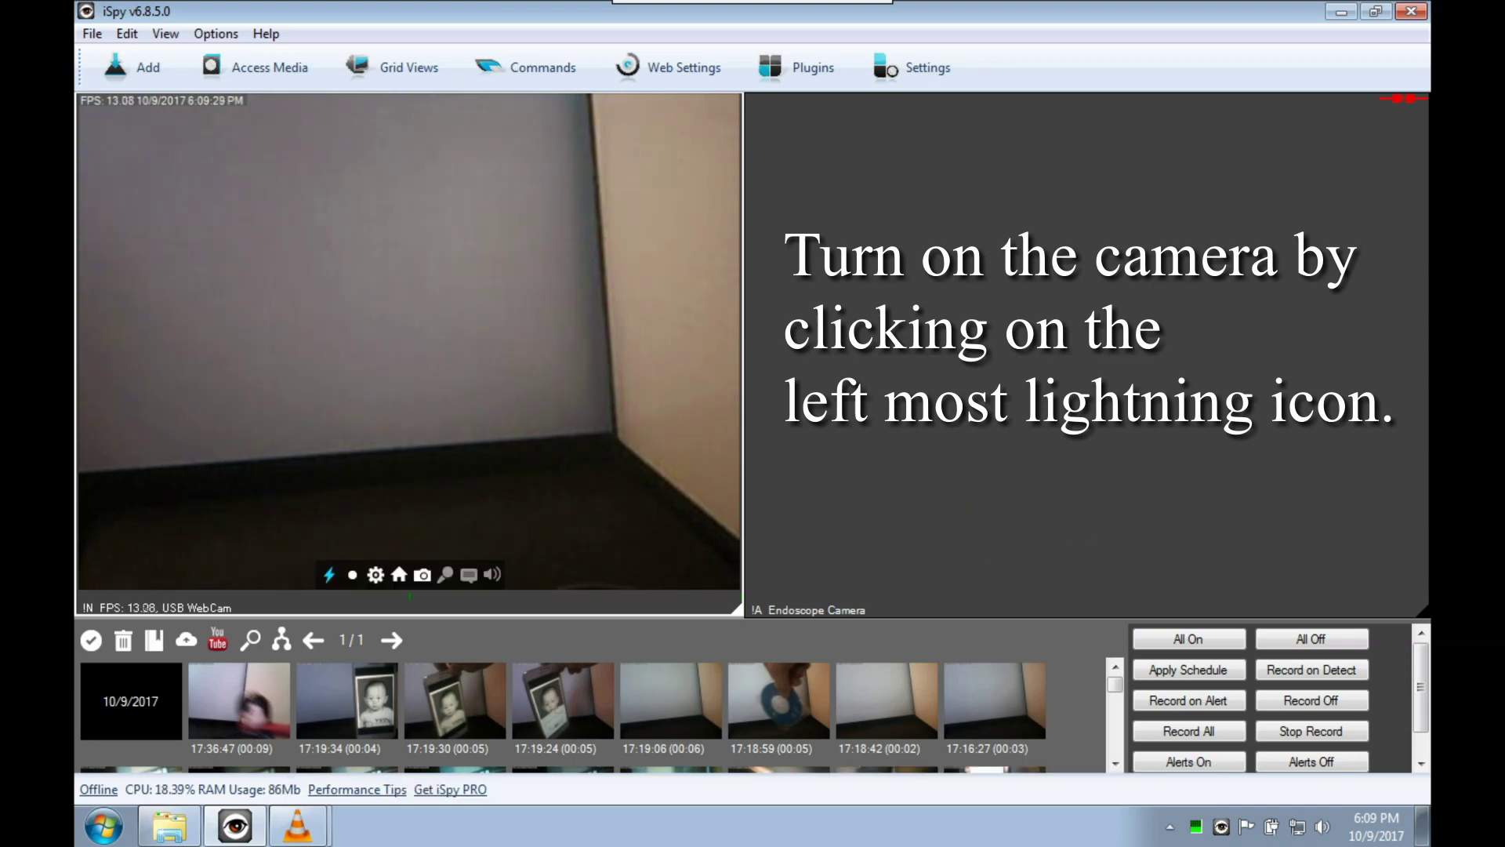